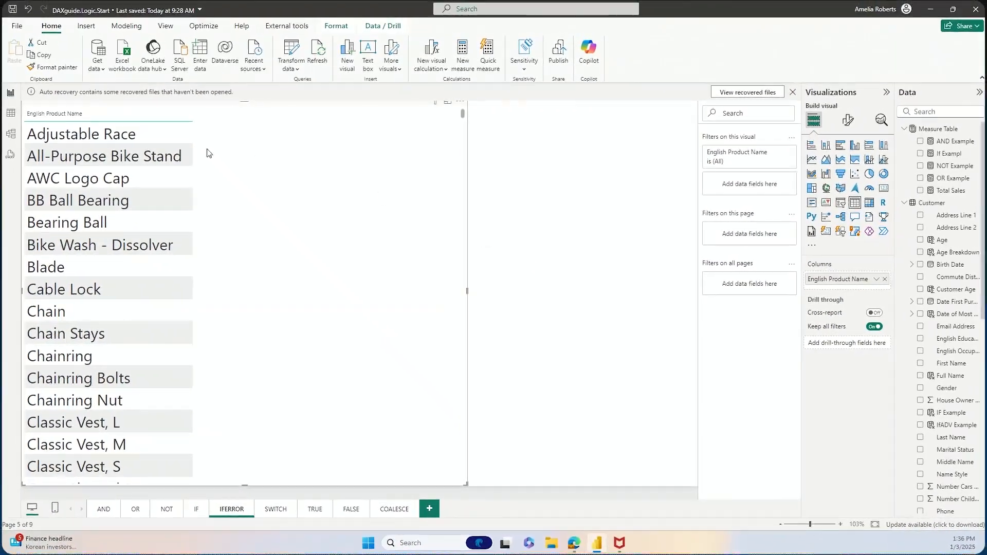
Step: Switch to the table view and look through the Customer table's columns
{"action": "left_click", "coordinate": [10, 115]}
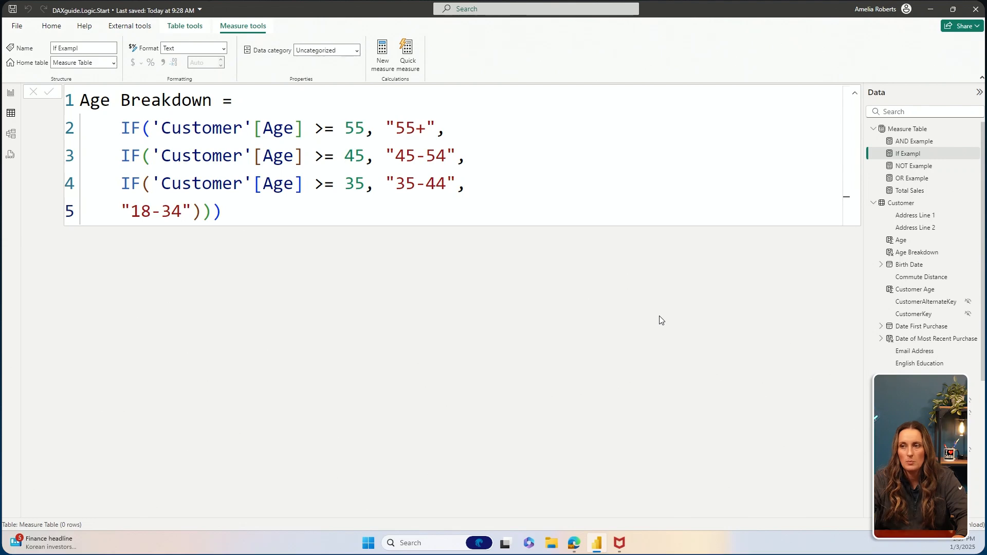
{"action": "left_click", "coordinate": [902, 203]}
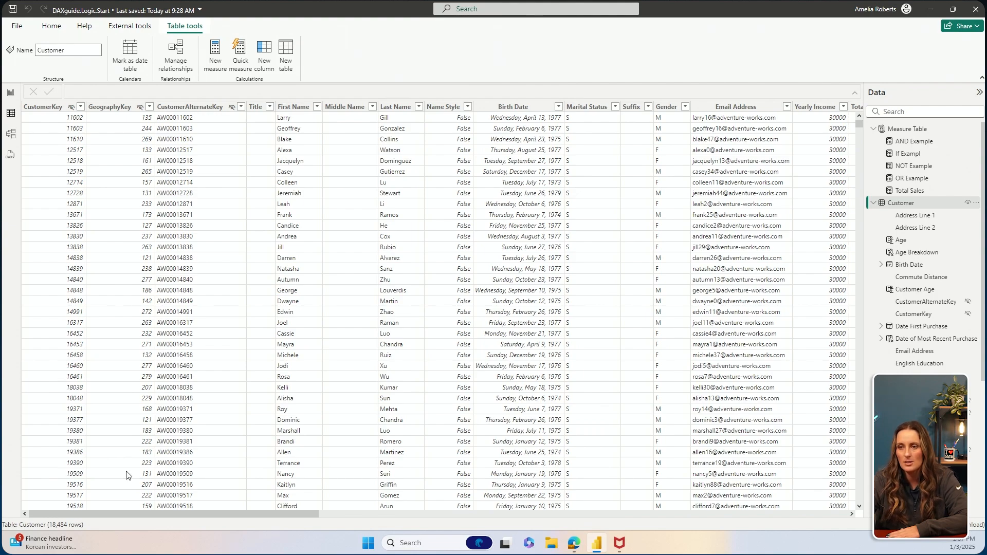
{"action": "left_click_drag", "start_coordinate": [286, 516], "coordinate": [789, 512]}
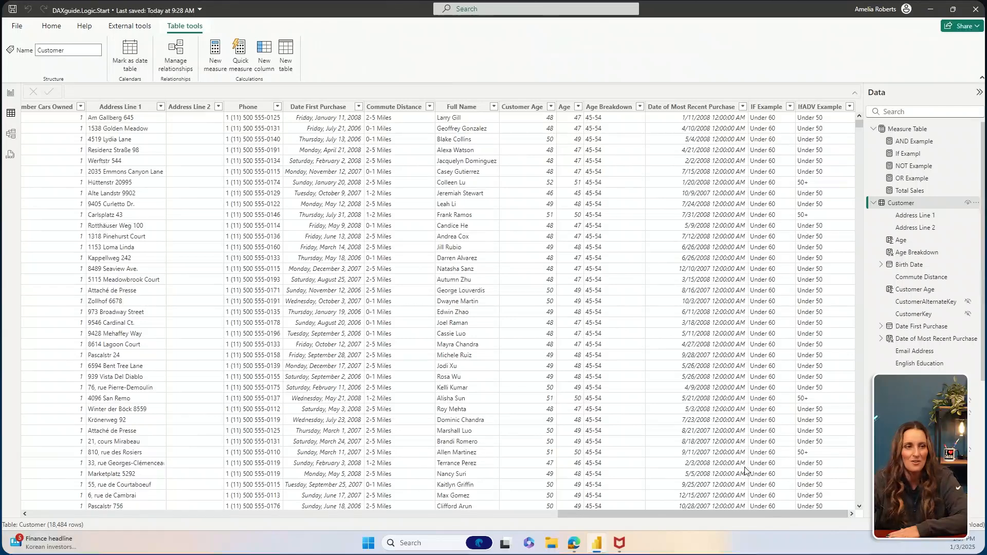
{"action": "scroll", "coordinate": [913, 329], "scroll_direction": "down", "scroll_amount": 4}
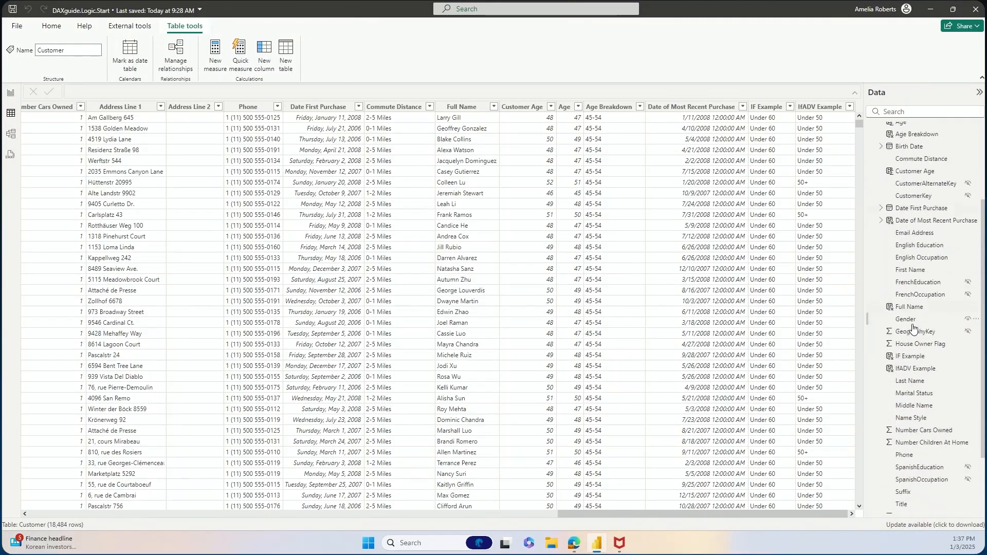
Step: Add a new calculated column named ErrorColumn to the Internet Sales table
{"action": "left_click", "coordinate": [908, 472]}
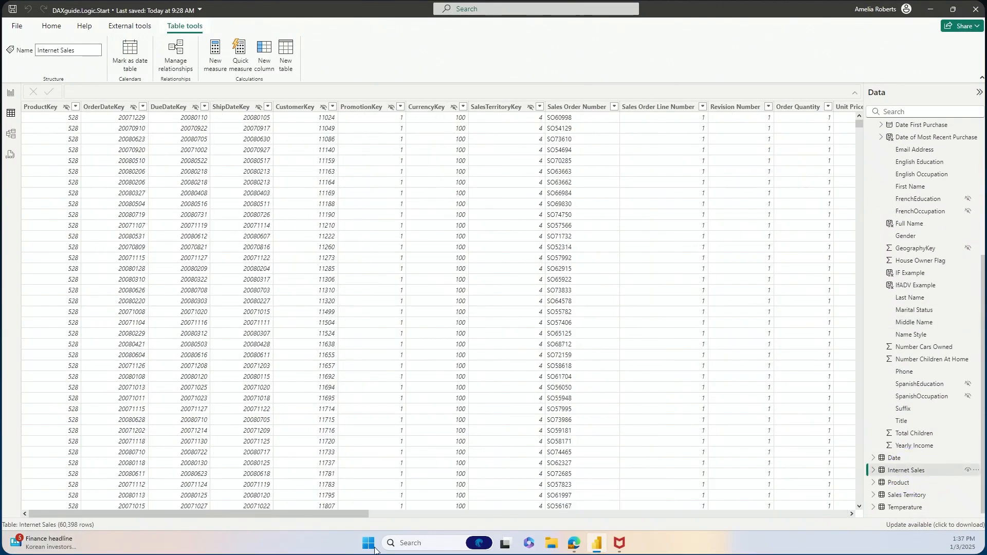
{"action": "left_click", "coordinate": [263, 51]}
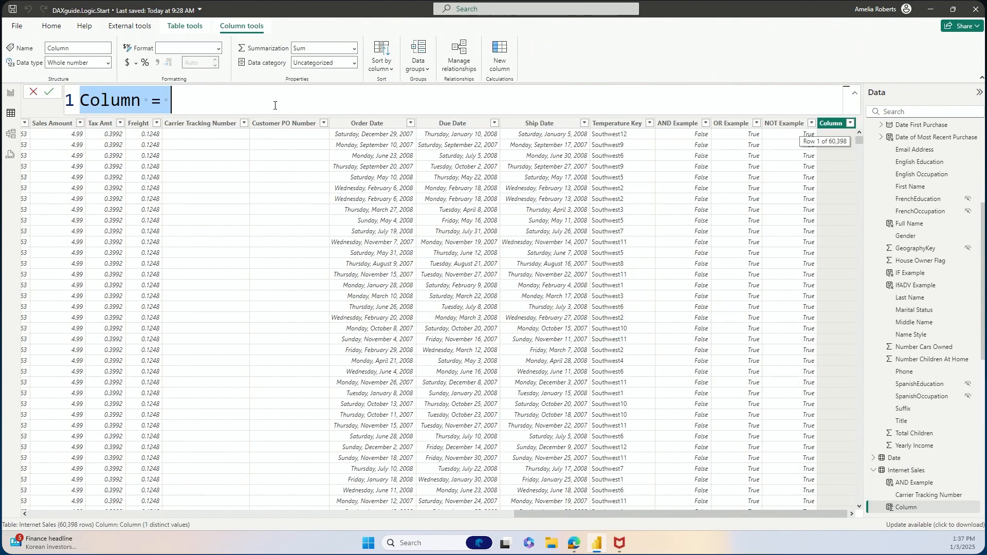
{"action": "type", "text": "Error"}
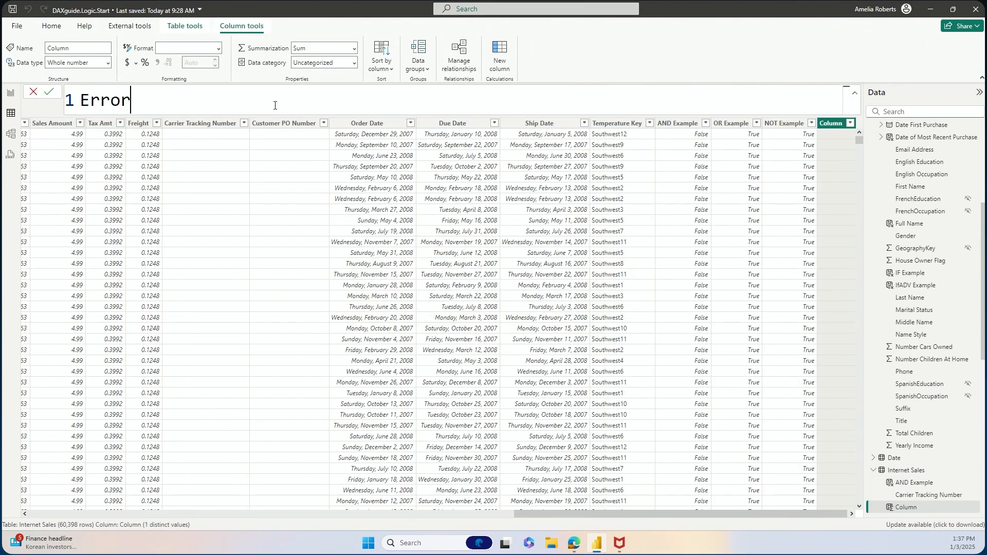
{"action": "type", "text": "Column ="}
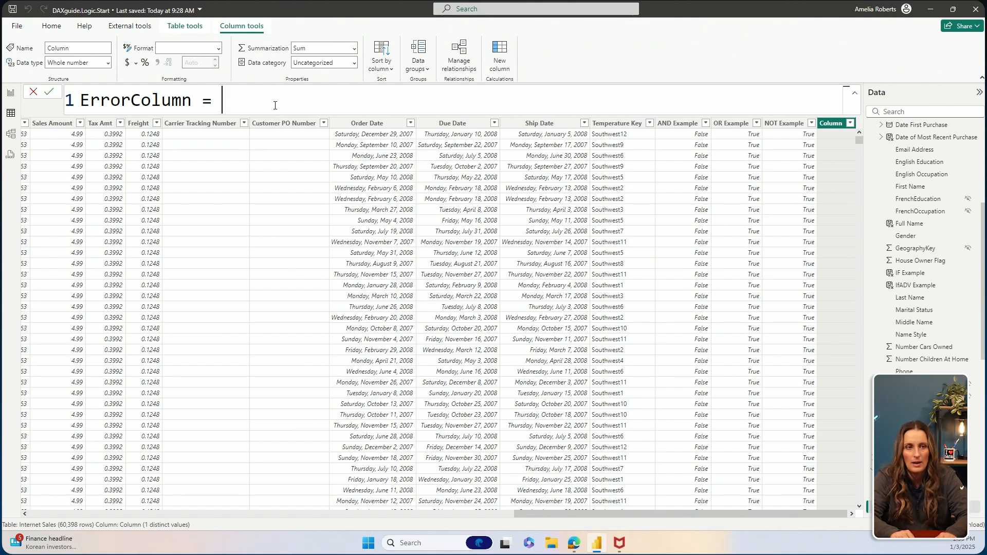
Step: Define ErrorColumn as 'Internet Sales'[Sales Amount]/0 and commit the formula
{"action": "type", "text": "'inter"}
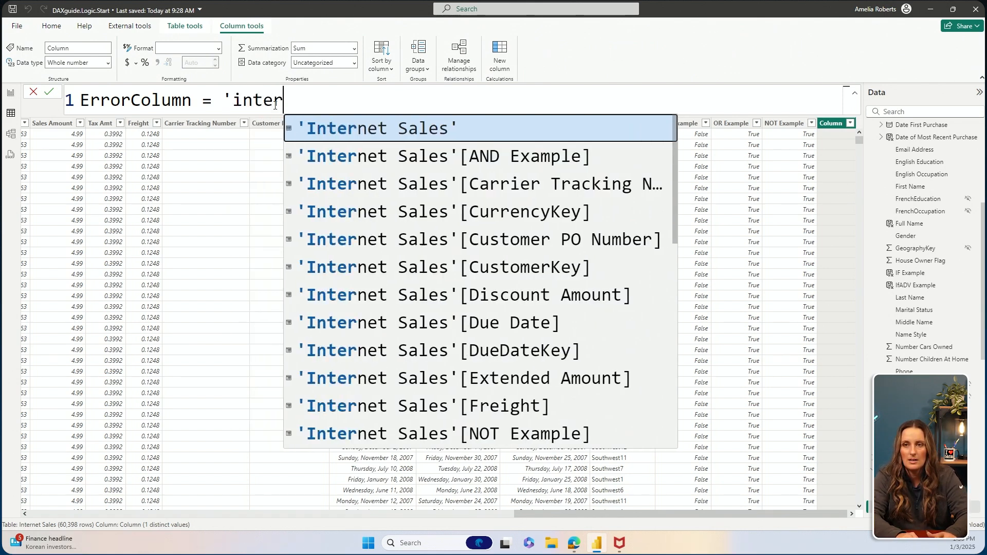
{"action": "key", "text": "Tab"}
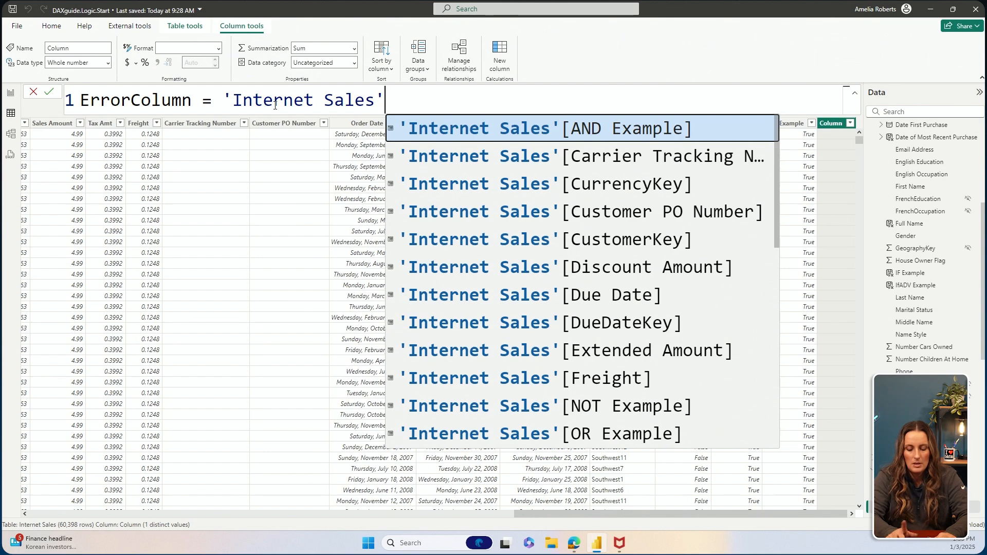
{"action": "type", "text": "[sales"}
{"action": "key", "text": "Tab"}
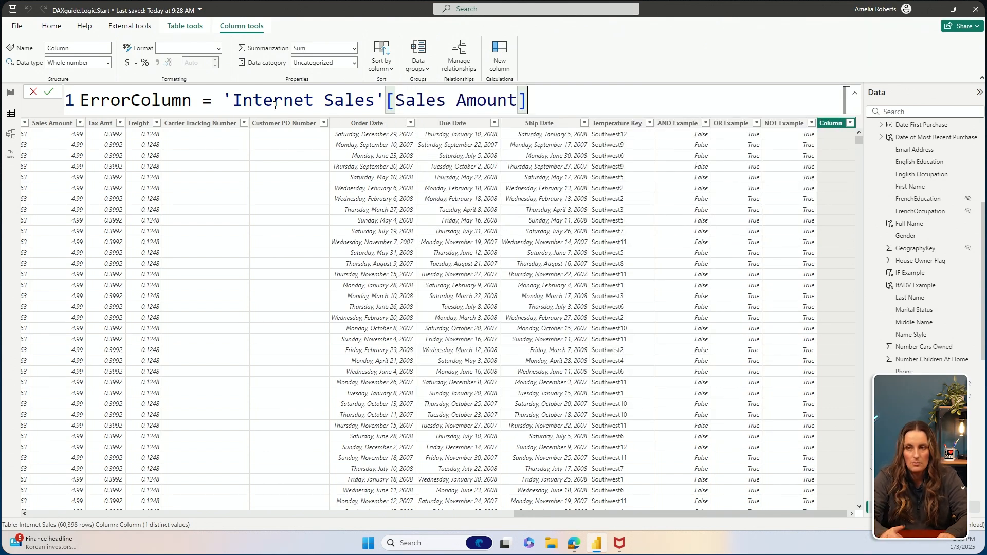
{"action": "type", "text": "/0"}
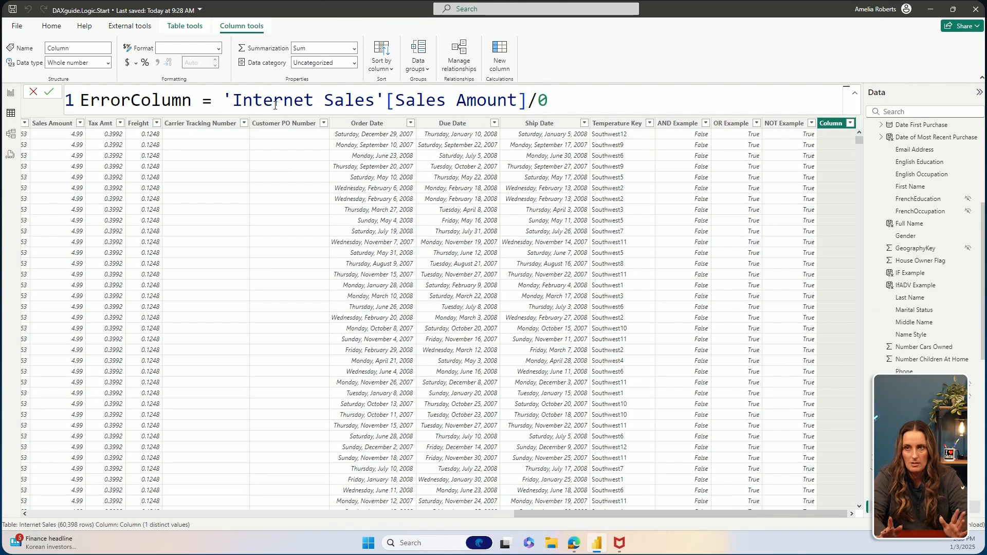
{"action": "key", "text": "Return"}
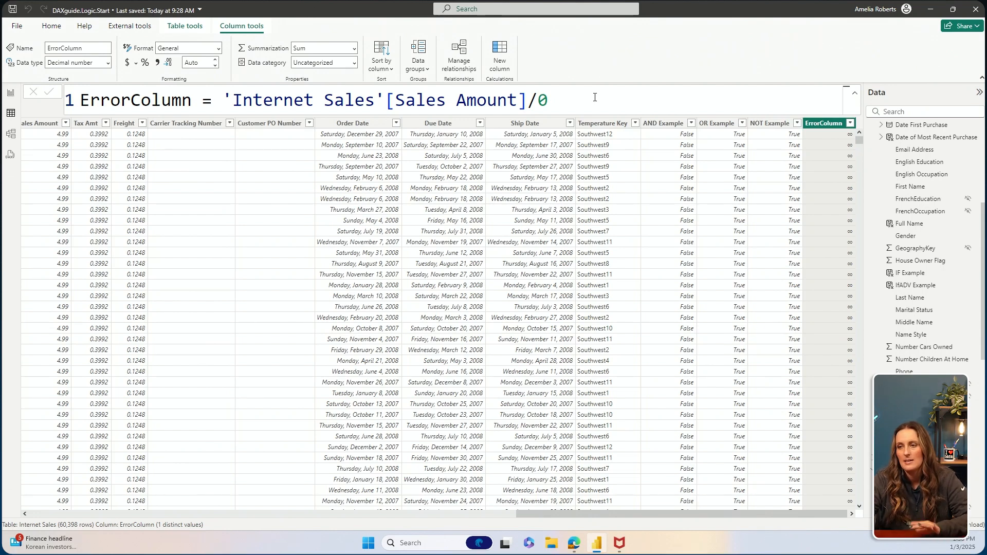
Step: Add another calculated column to Internet Sales named IfError Example and begin its formula with the IFERROR function
{"action": "left_click", "coordinate": [499, 52]}
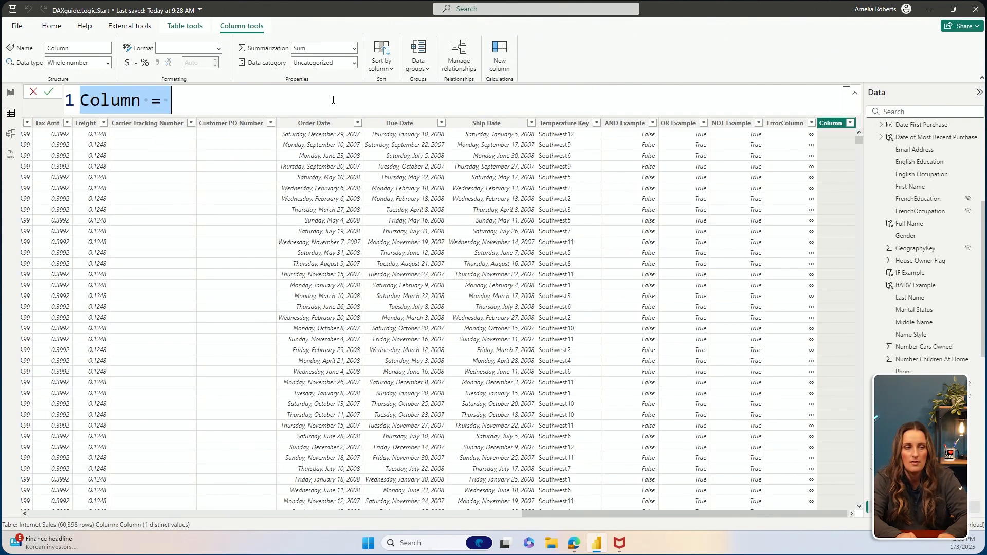
{"action": "type", "text": "IfE"}
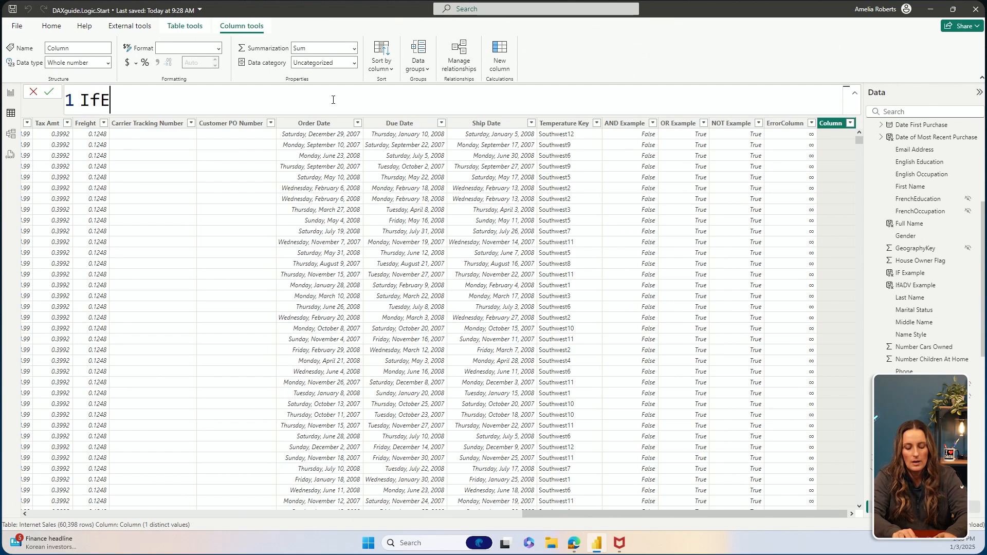
{"action": "type", "text": "rror Ex"}
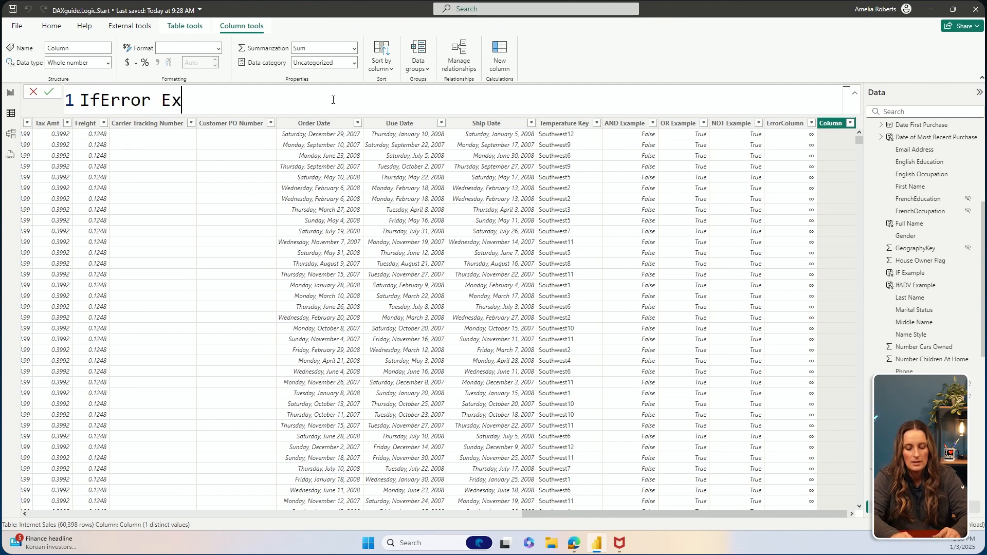
{"action": "type", "text": "ample = "}
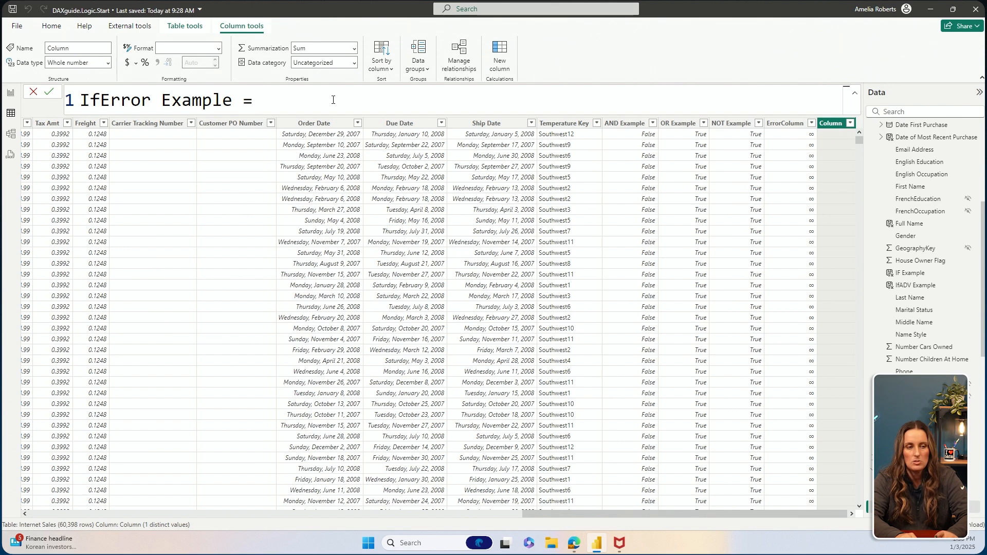
{"action": "type", "text": "iferr"}
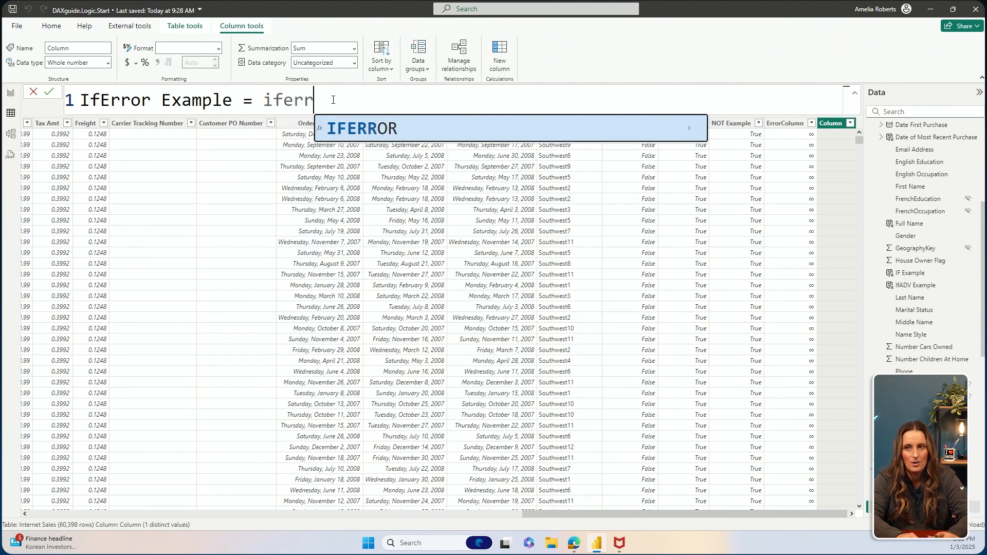
{"action": "key", "text": "Tab"}
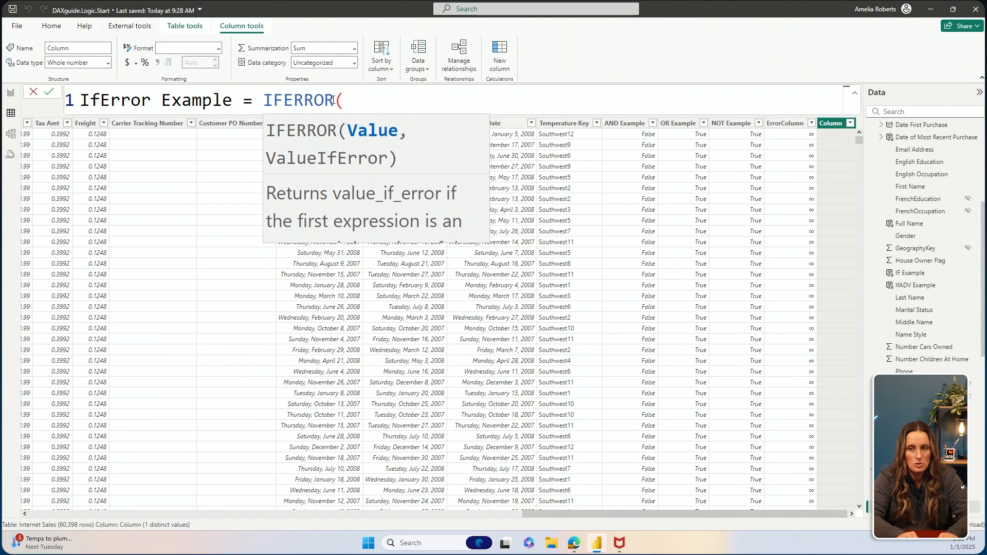
Step: Enter 'Internet Sales'[Sales Amount]/'Internet Sales'[Order Quantity] as the value argument of IFERROR
{"action": "type", "text": "i"}
{"action": "key", "text": "BackSpace"}
{"action": "type", "text": "'in"}
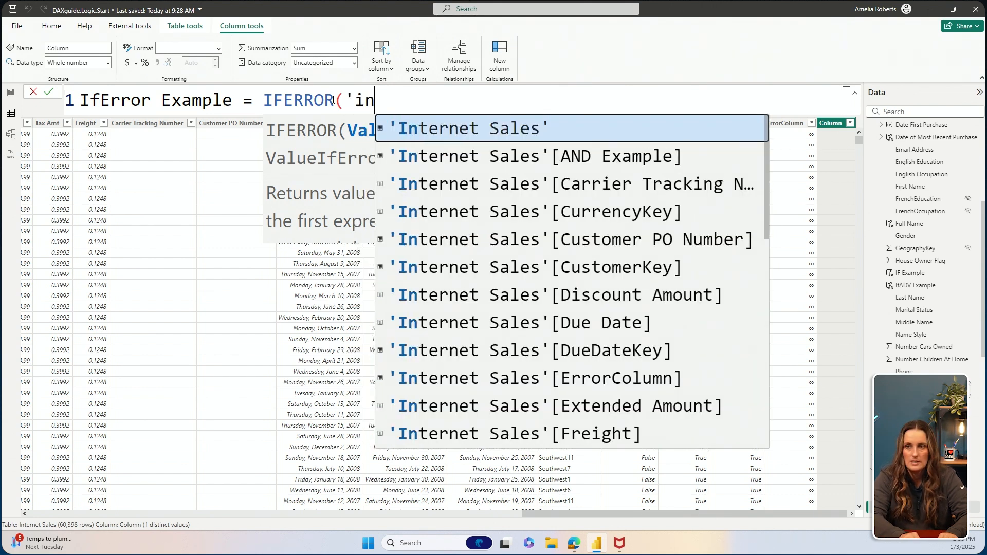
{"action": "key", "text": "Tab"}
{"action": "type", "text": "[sales"}
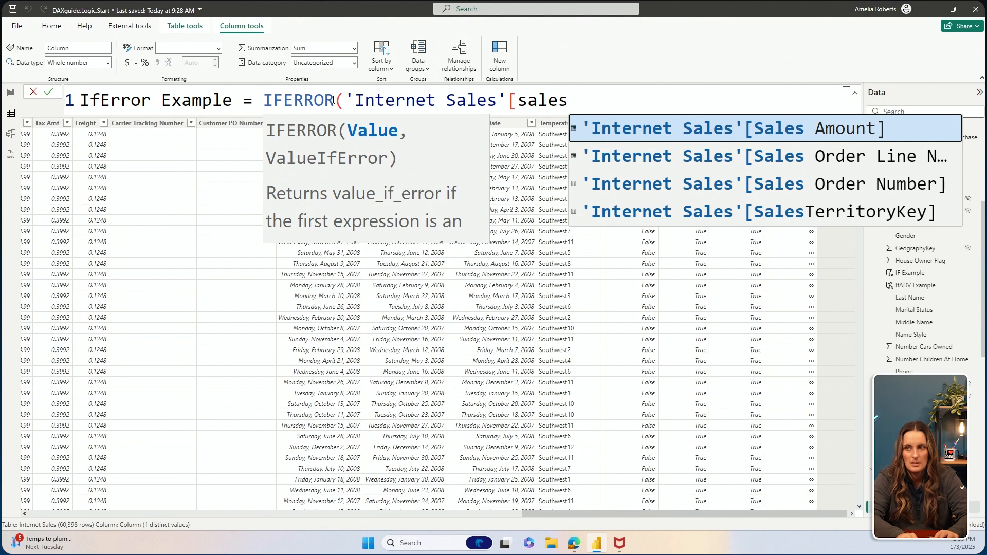
{"action": "key", "text": "Tab"}
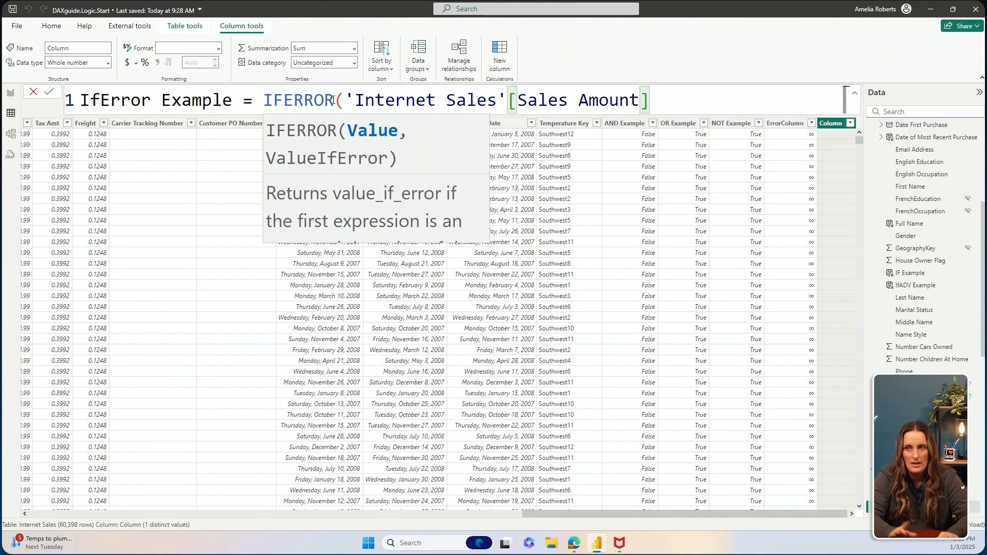
{"action": "type", "text": "/"}
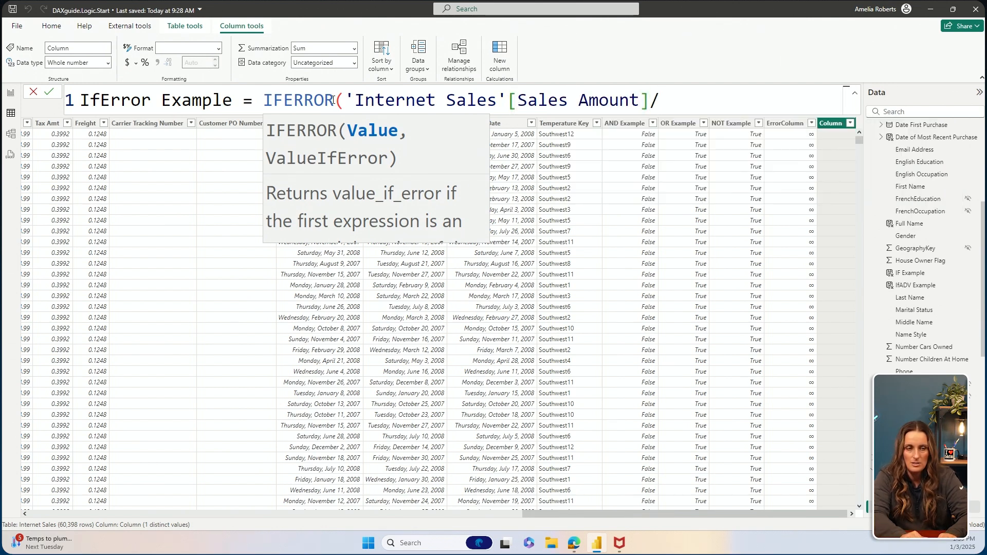
{"action": "type", "text": "'intern"}
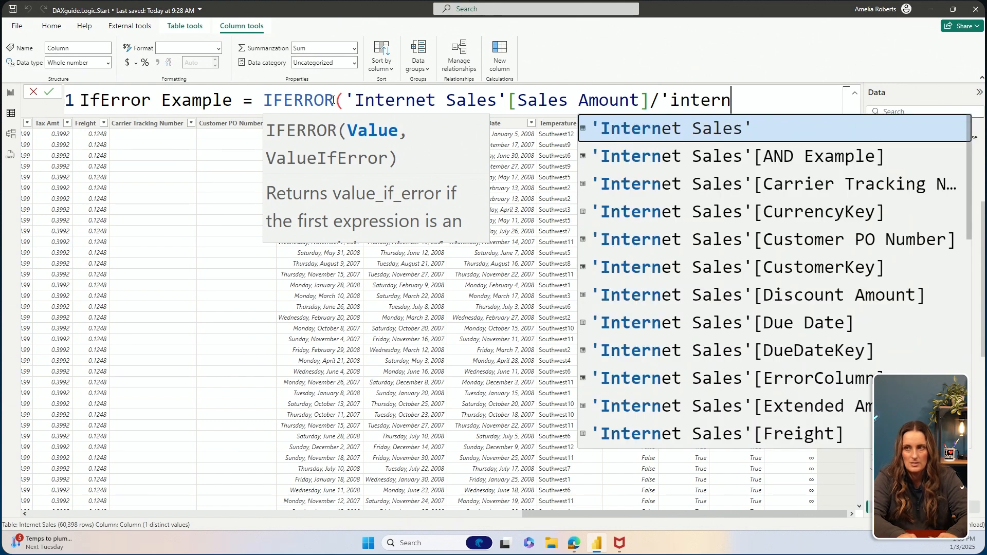
{"action": "key", "text": "Tab"}
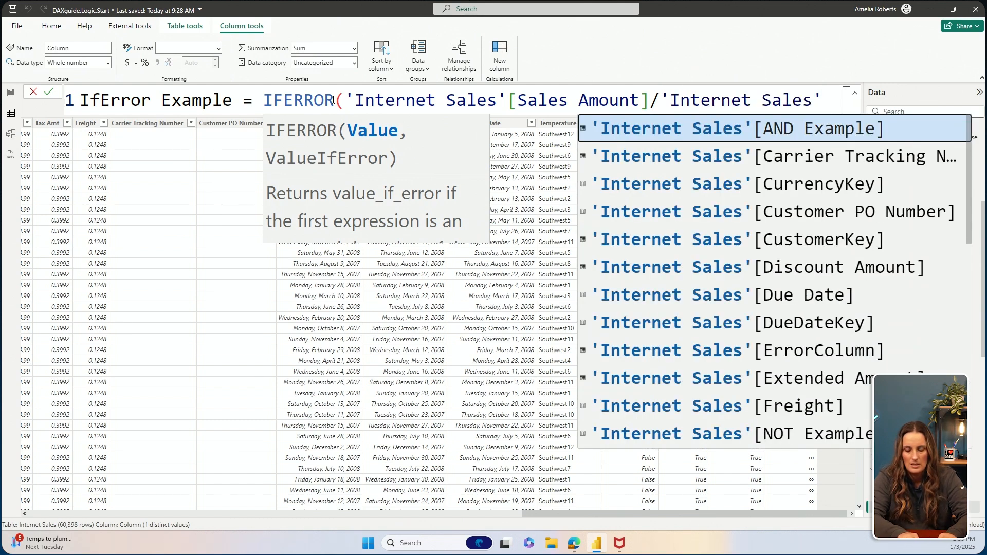
{"action": "type", "text": "[ord"}
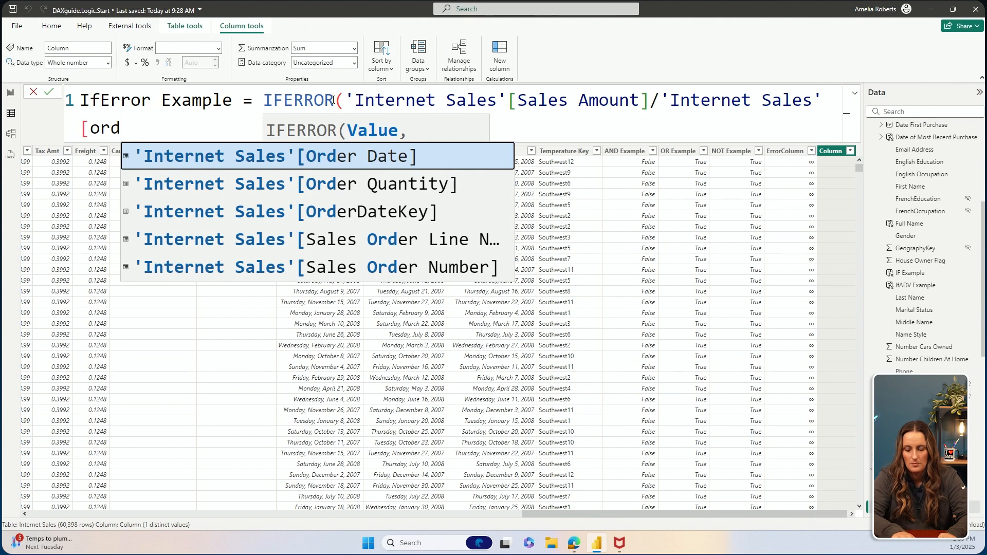
{"action": "key", "text": "Down"}
{"action": "key", "text": "Tab"}
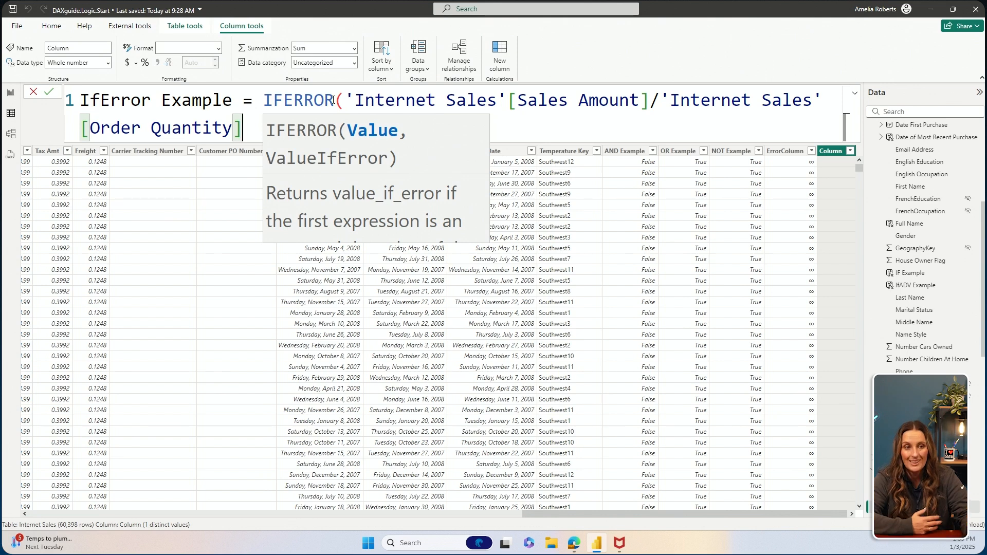
Step: Set the IFERROR alternate result to 0, close the function and commit the IfError Example formula
{"action": "type", "text": ","}
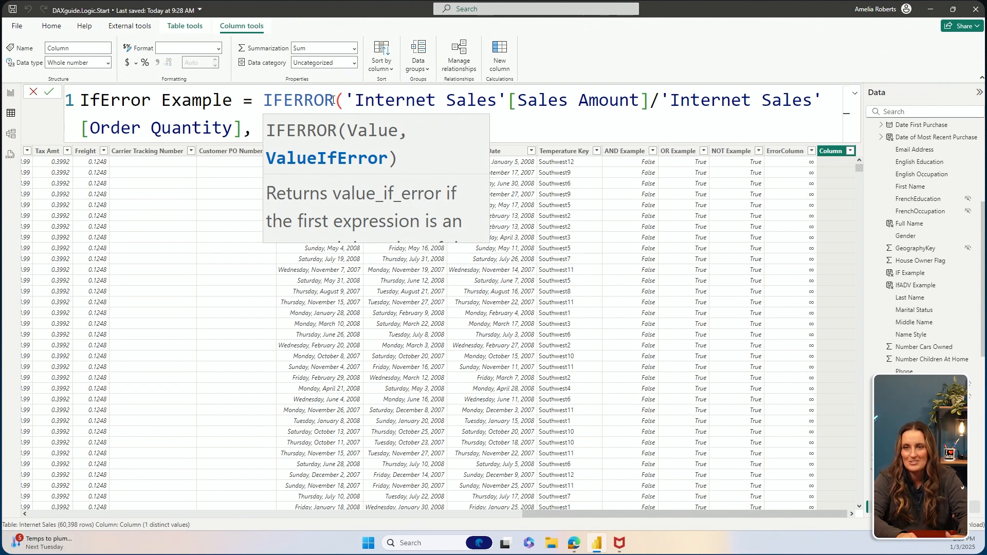
{"action": "key", "text": "Escape"}
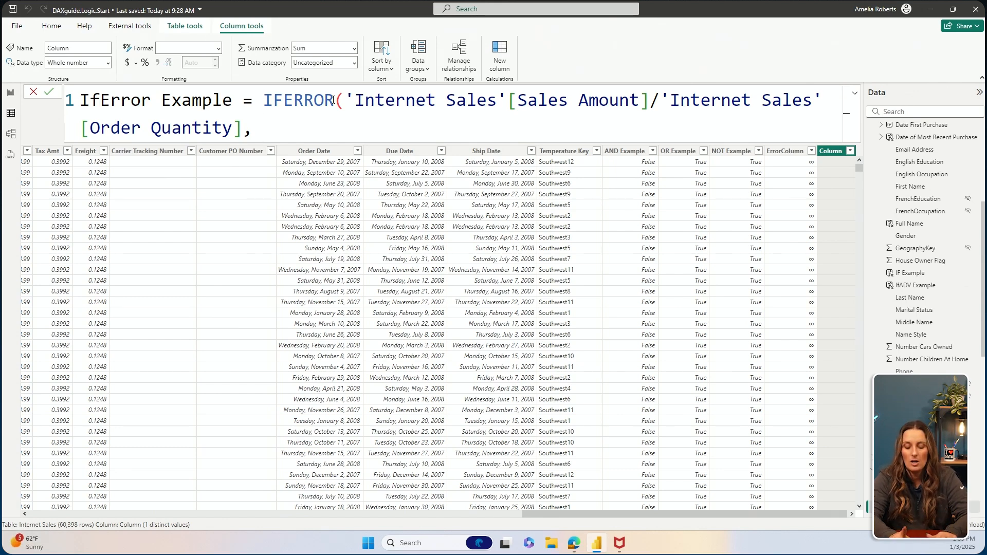
{"action": "type", "text": "0"}
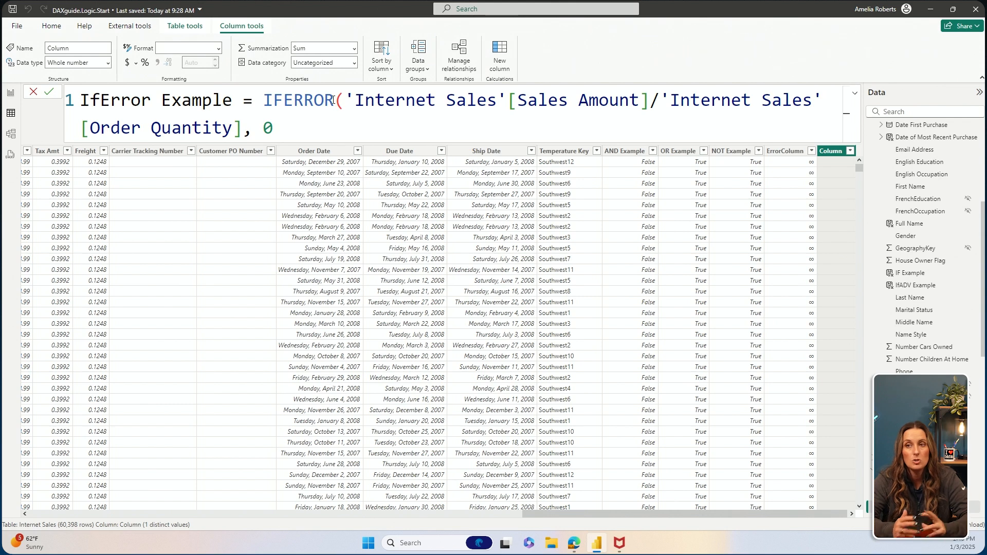
{"action": "type", "text": ")"}
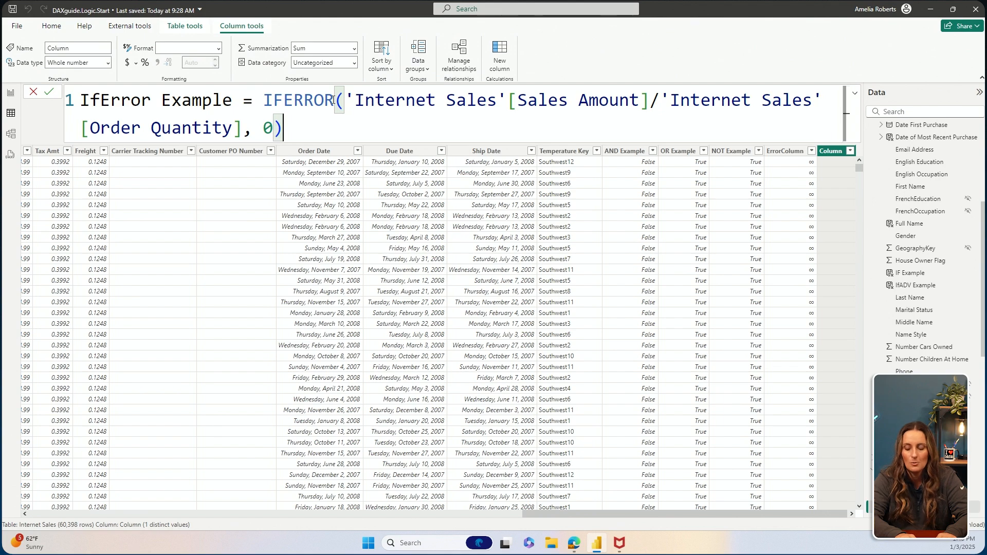
{"action": "key", "text": "Return"}
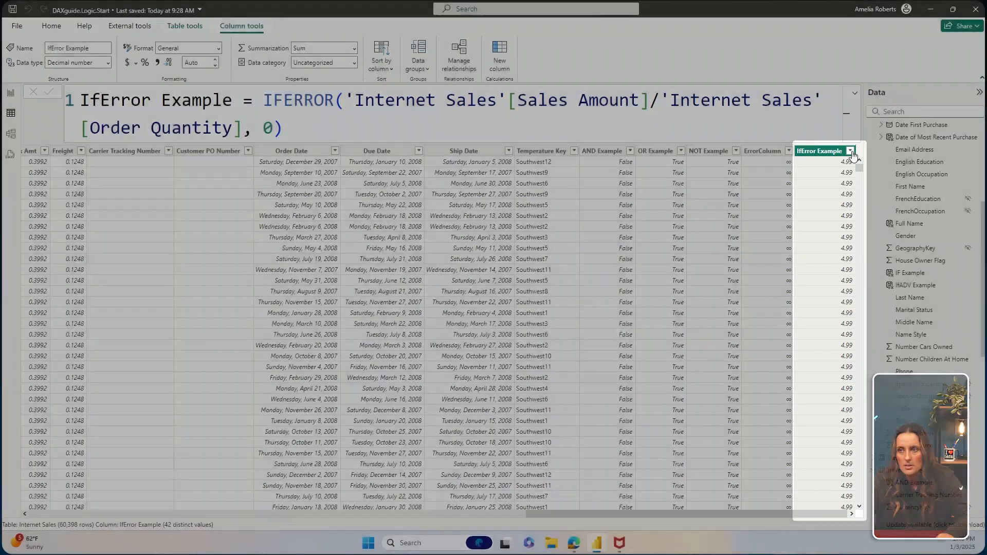
Step: Open the filter list of the IfError Example column and examine its distinct values for errors or zeros
{"action": "left_click", "coordinate": [850, 151]}
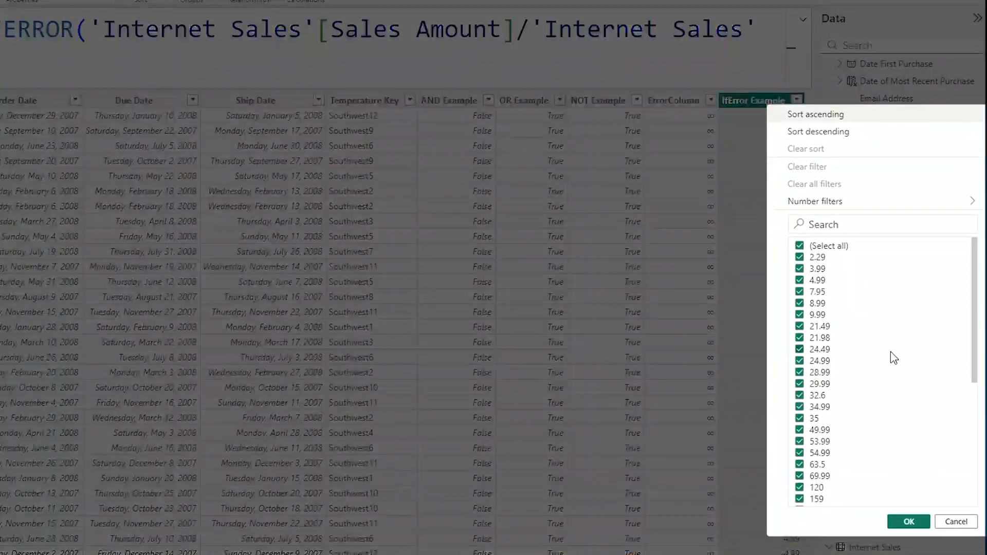
{"action": "scroll", "coordinate": [898, 355], "scroll_direction": "down", "scroll_amount": 6}
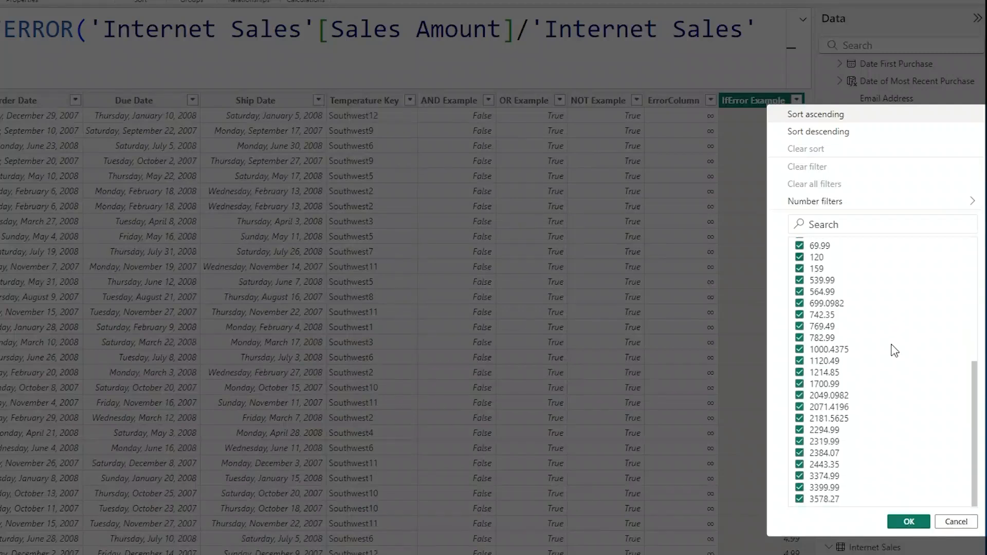
{"action": "scroll", "coordinate": [894, 351], "scroll_direction": "up", "scroll_amount": 6}
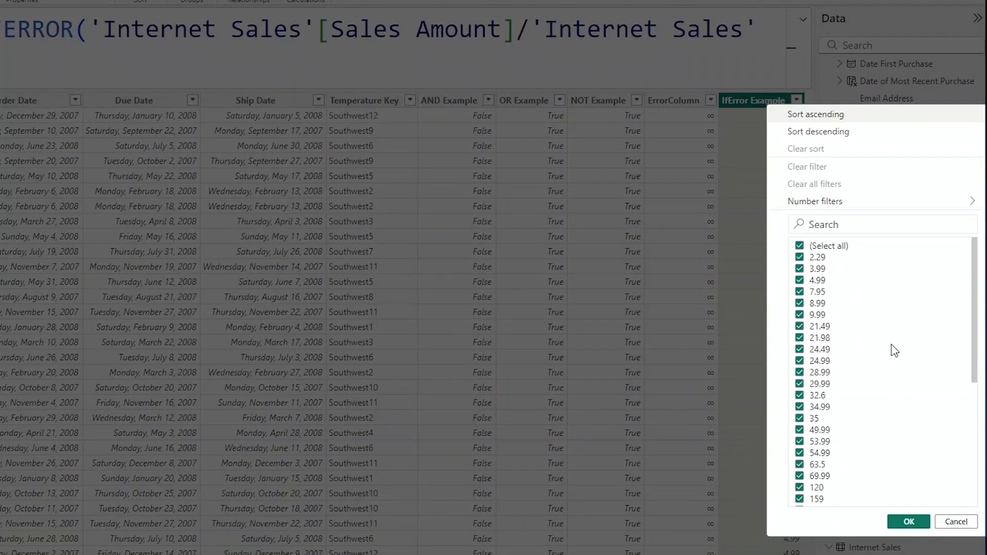
Step: Close the filter list without changes, then replace Sales Amount with ErrorColumn in the IfError Example column's formula and commit it
{"action": "left_click", "coordinate": [956, 522]}
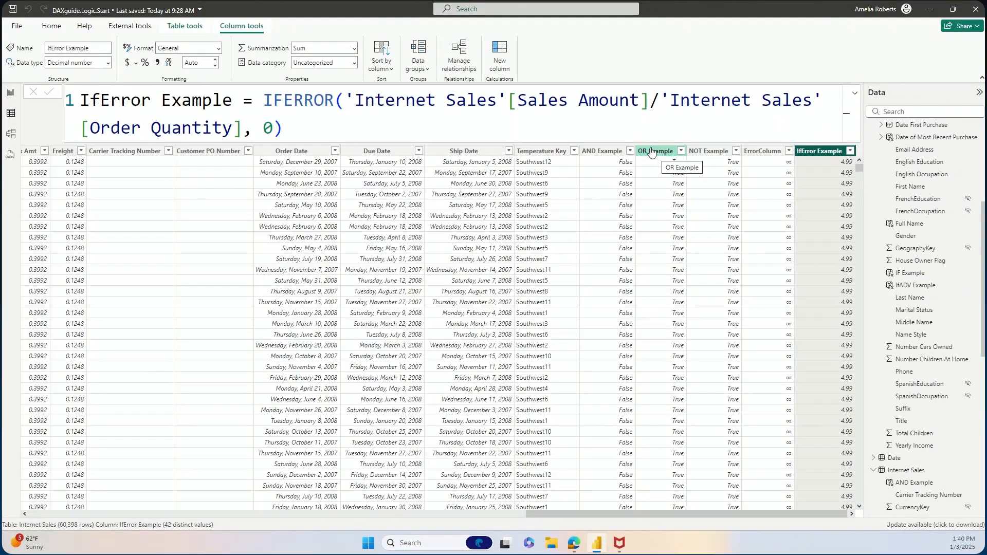
{"action": "double_click", "coordinate": [640, 101]}
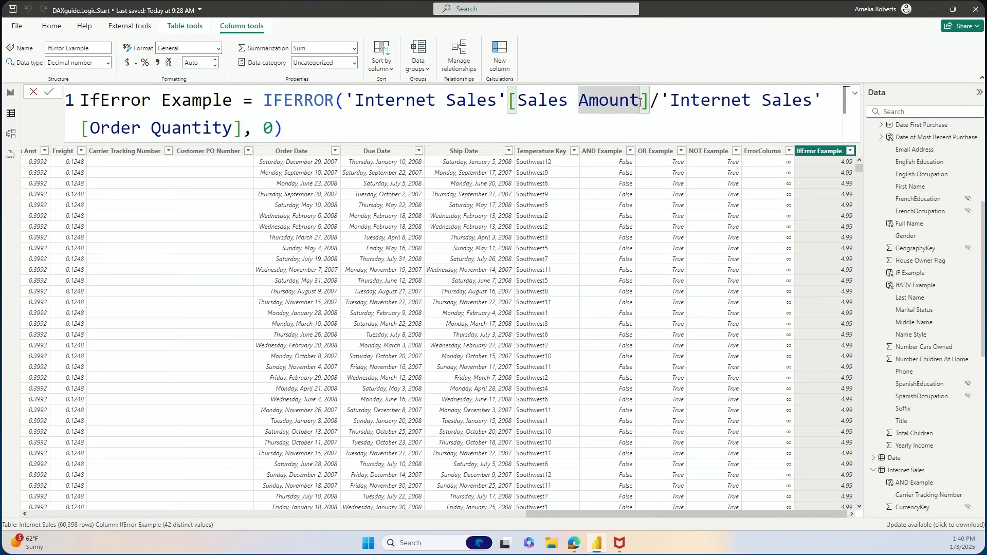
{"action": "left_click_drag", "start_coordinate": [641, 102], "coordinate": [519, 96]}
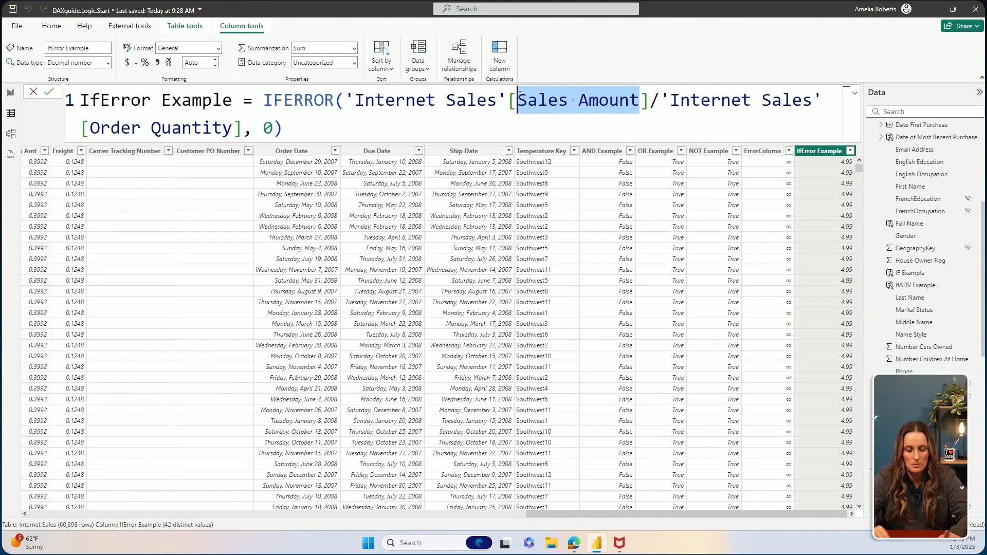
{"action": "type", "text": "erro"}
{"action": "key", "text": "Tab"}
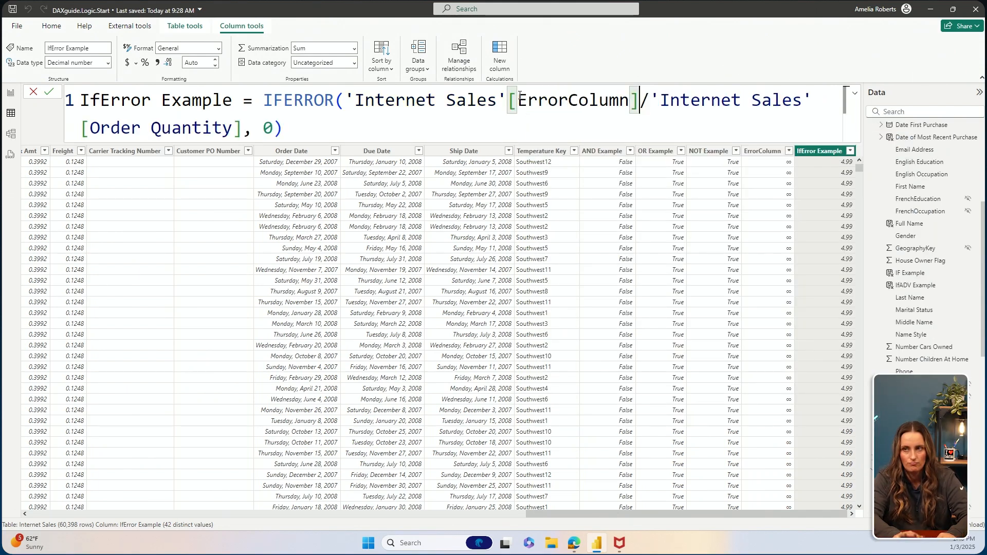
{"action": "left_click", "coordinate": [306, 124]}
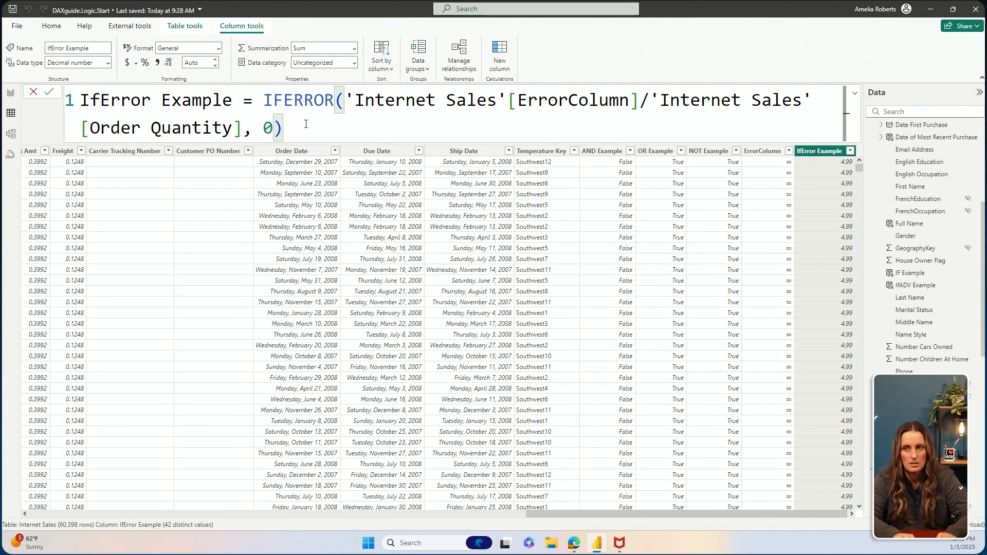
{"action": "key", "text": "Return"}
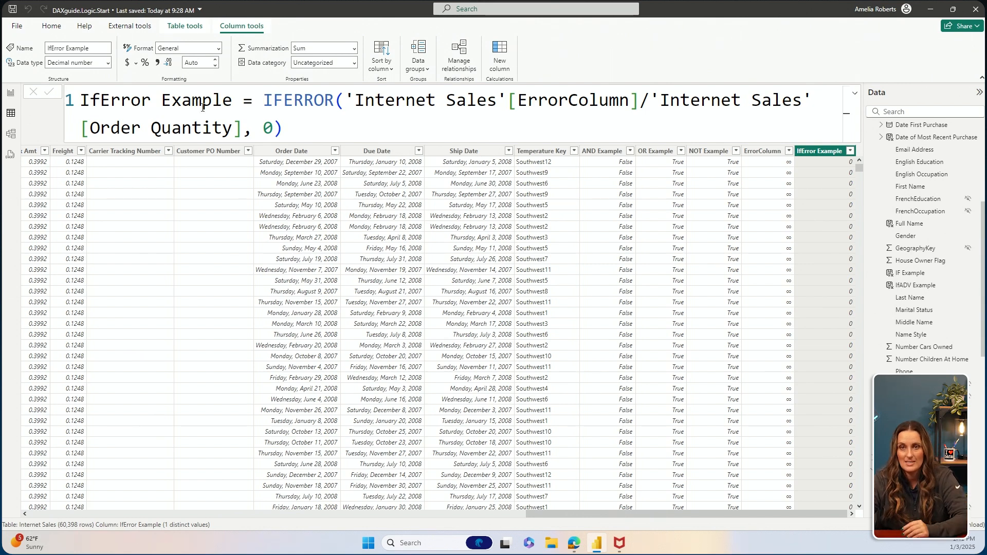
Step: On the IFERROR report page, add a measure named IFERROR Example to Measure Table and begin its formula with the IFERROR function
{"action": "left_click", "coordinate": [10, 94]}
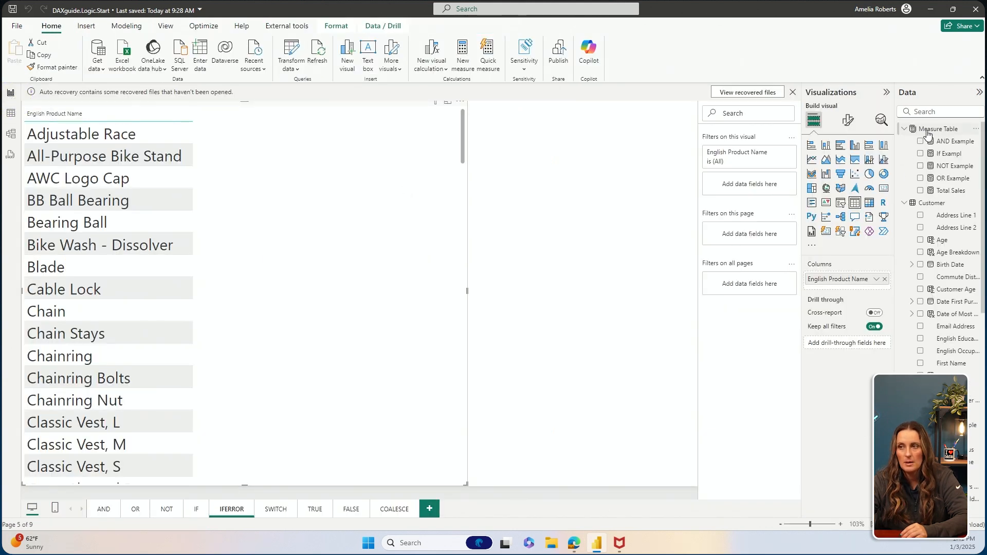
{"action": "left_click", "coordinate": [927, 130]}
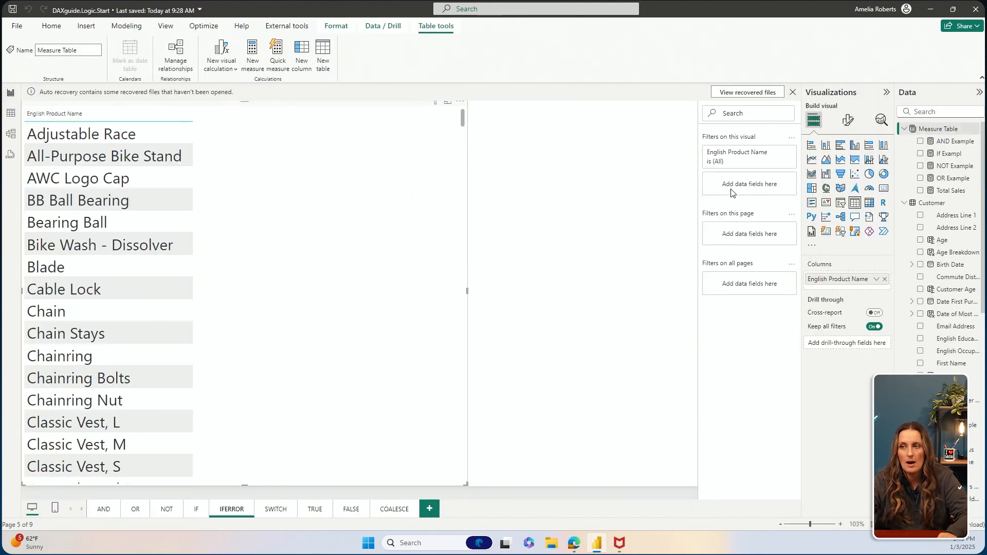
{"action": "left_click", "coordinate": [254, 48]}
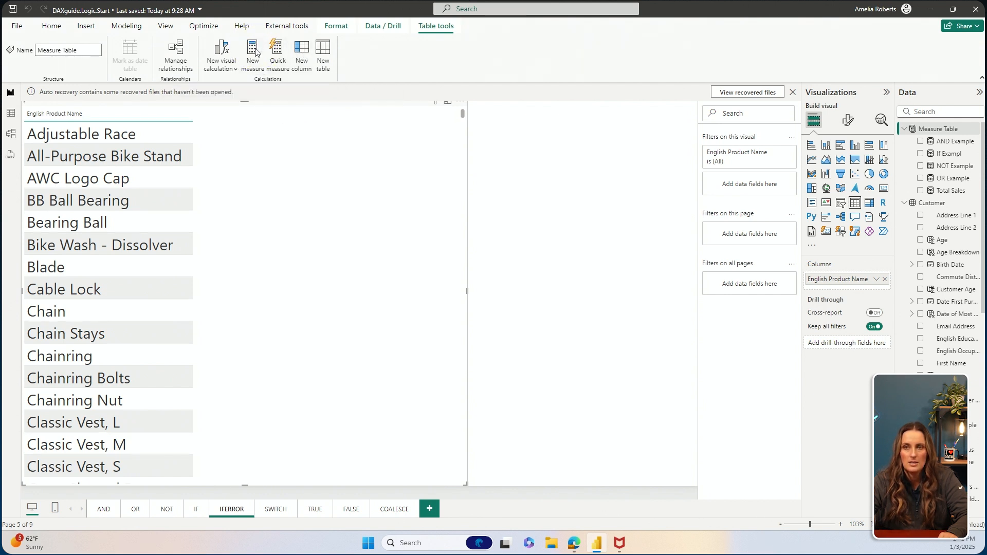
{"action": "left_click", "coordinate": [153, 118]}
{"action": "left_click_drag", "start_coordinate": [153, 117], "coordinate": [81, 118]}
{"action": "key", "text": "BackSpace"}
{"action": "type", "text": "IFERROR E"}
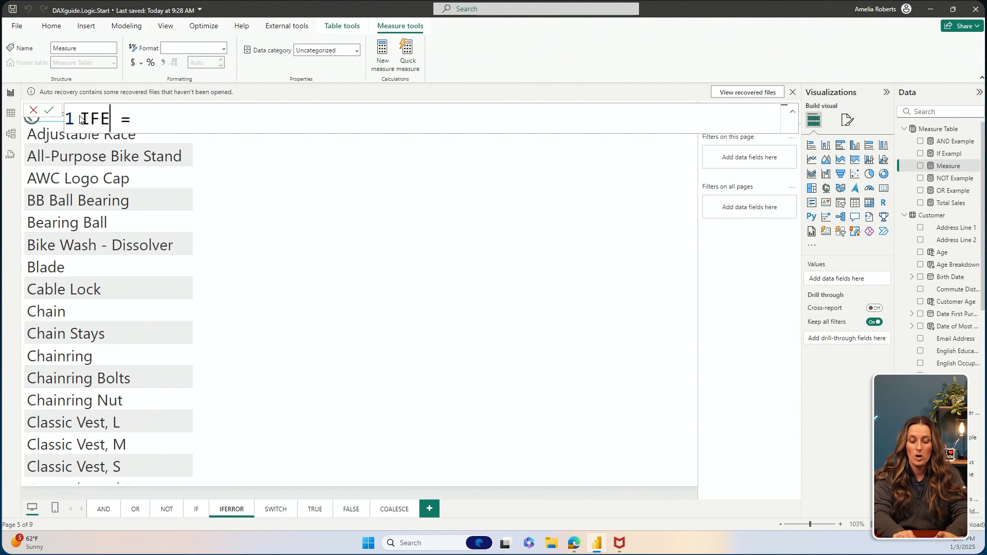
{"action": "type", "text": "xample"}
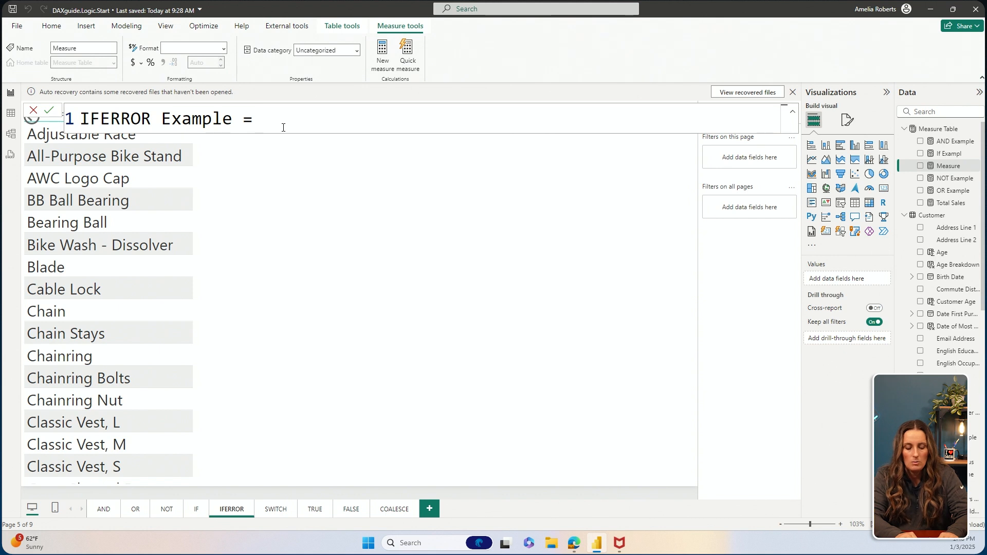
{"action": "type", "text": "ife"}
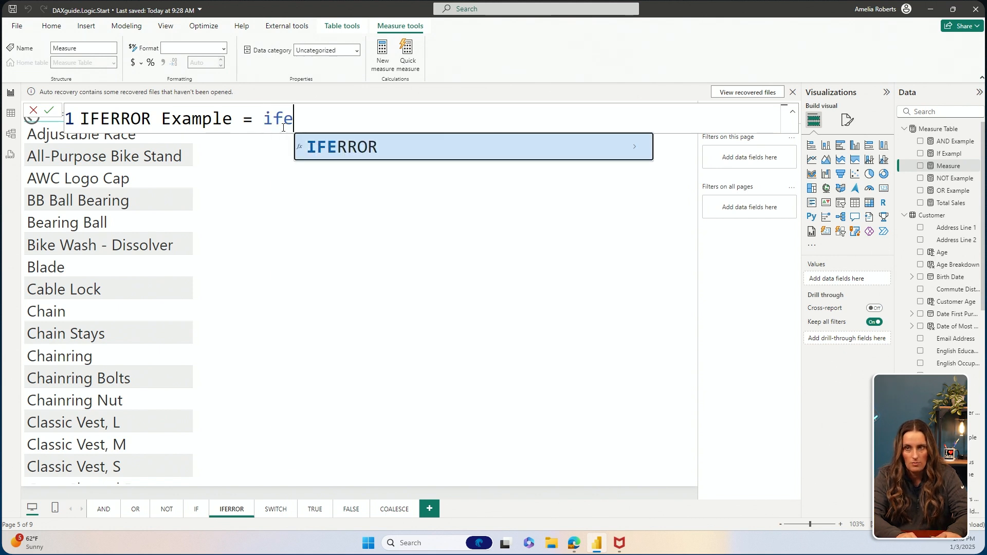
{"action": "key", "text": "Tab"}
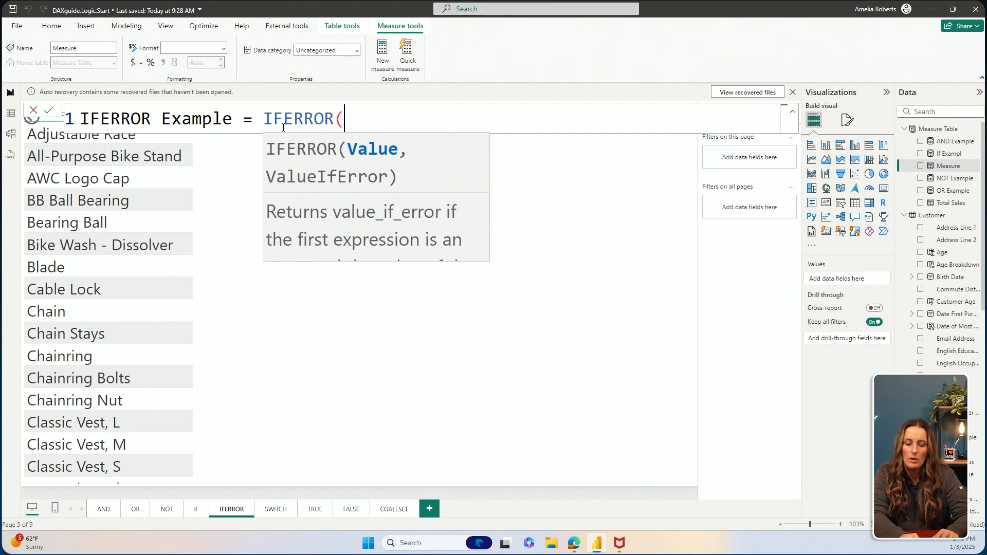
Step: Enter SUM('Internet Sales'[Sales Amount]) as the numerator of the IFERROR value argument
{"action": "type", "text": "sum"}
{"action": "key", "text": "Tab"}
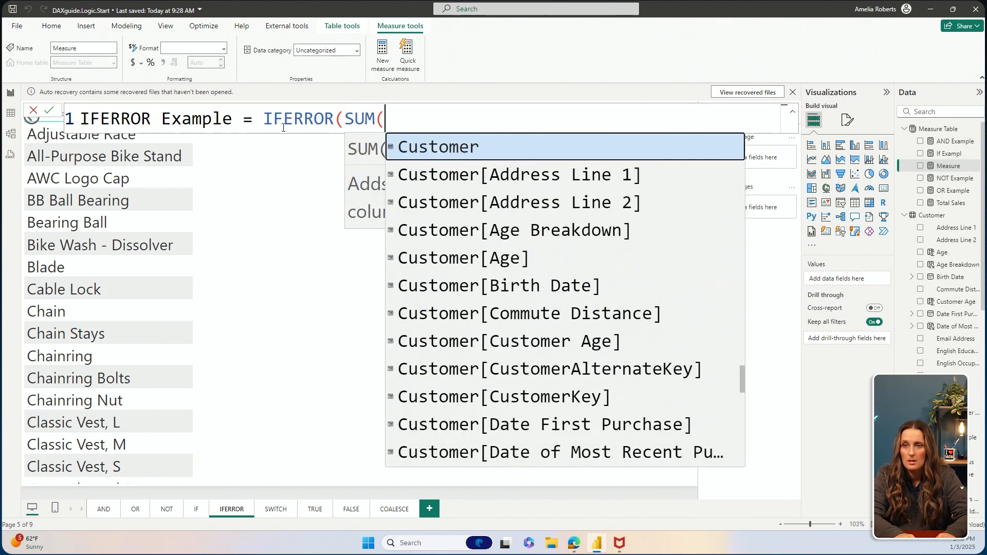
{"action": "type", "text": "'internet"}
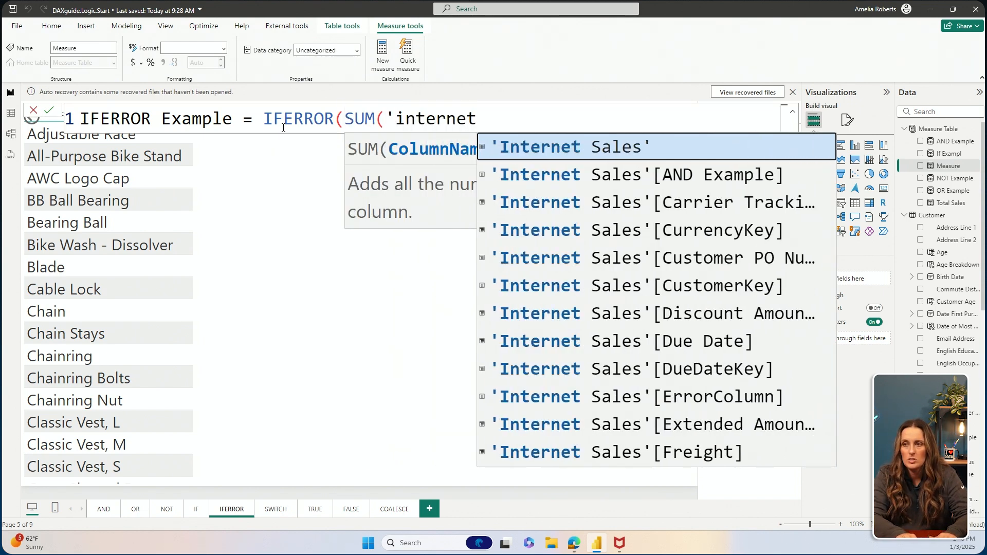
{"action": "key", "text": "Tab"}
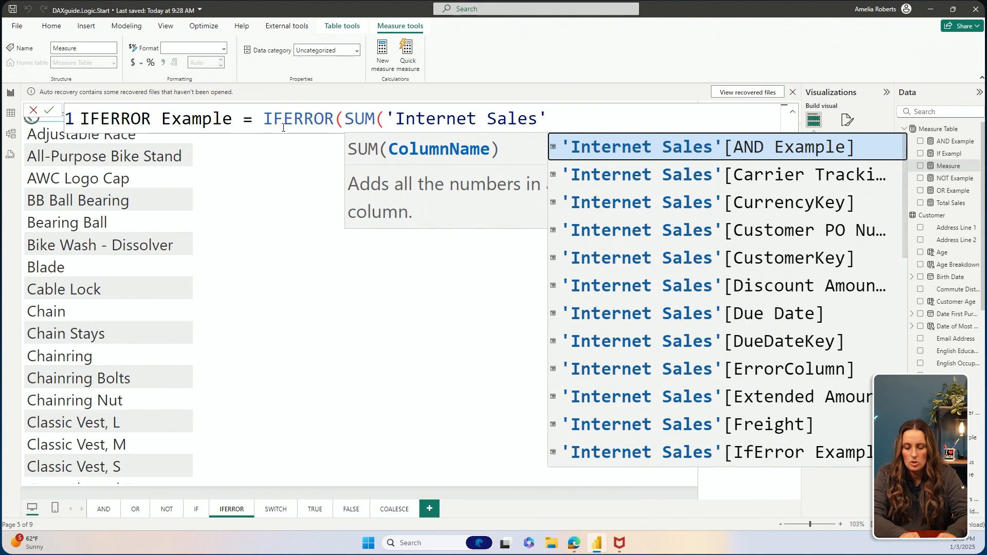
{"action": "type", "text": "[sale"}
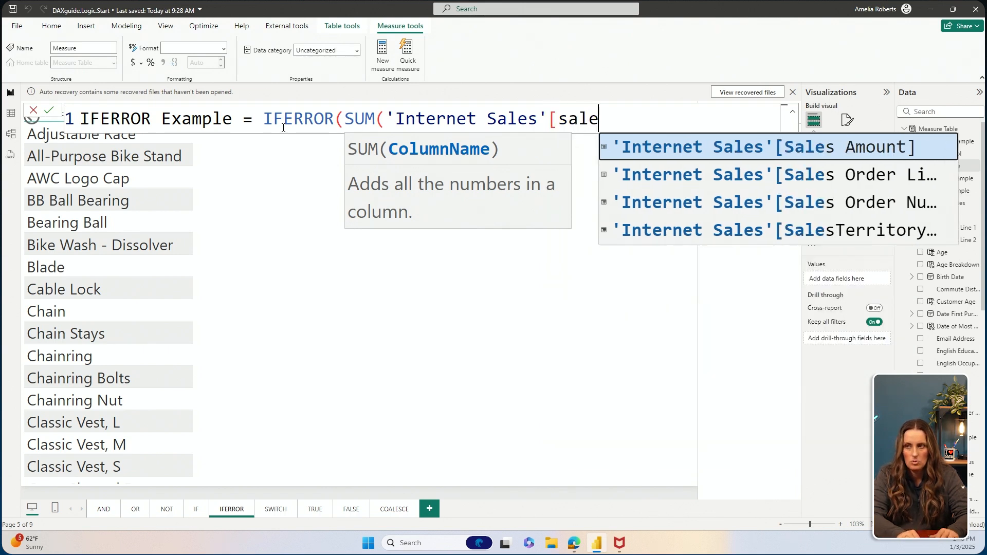
{"action": "key", "text": "Tab"}
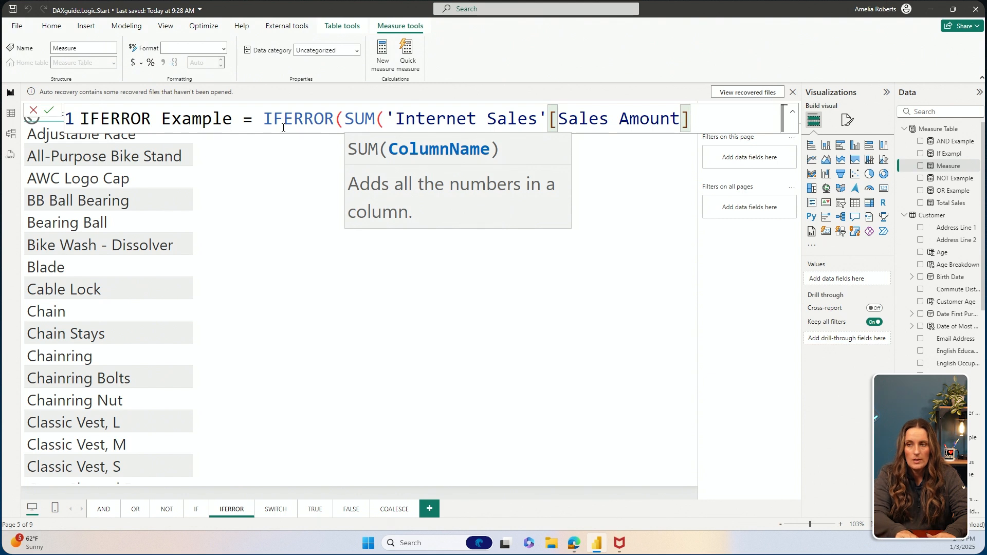
{"action": "type", "text": ")"}
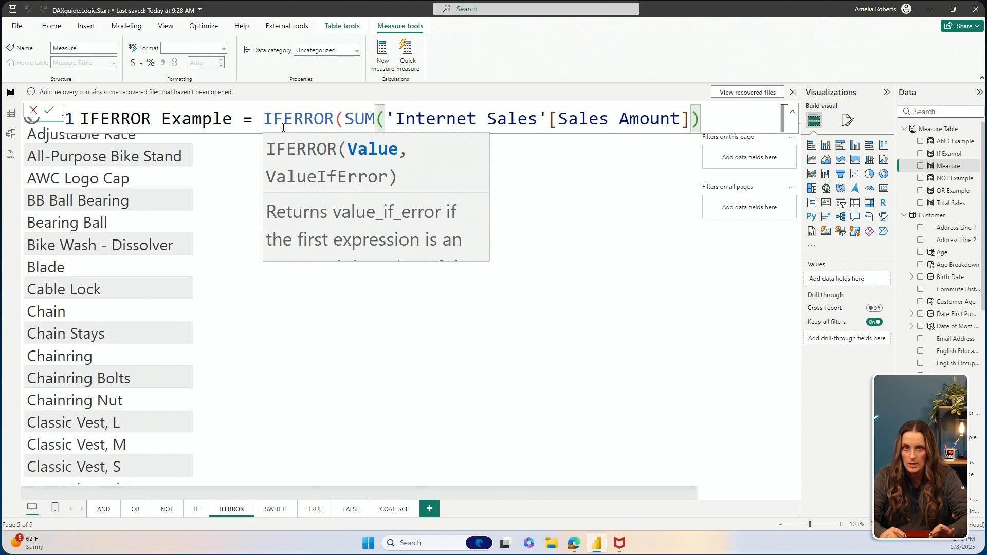
Step: Divide the sales sum by SUM('Internet Sales'[ErrorColumn]) in the IFERROR value argument
{"action": "type", "text": "/"}
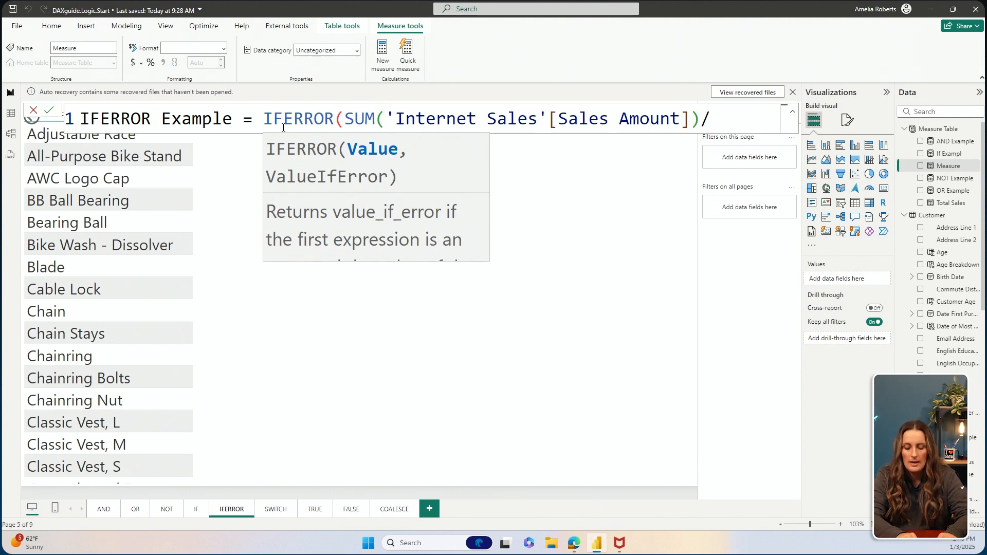
{"action": "type", "text": "sum"}
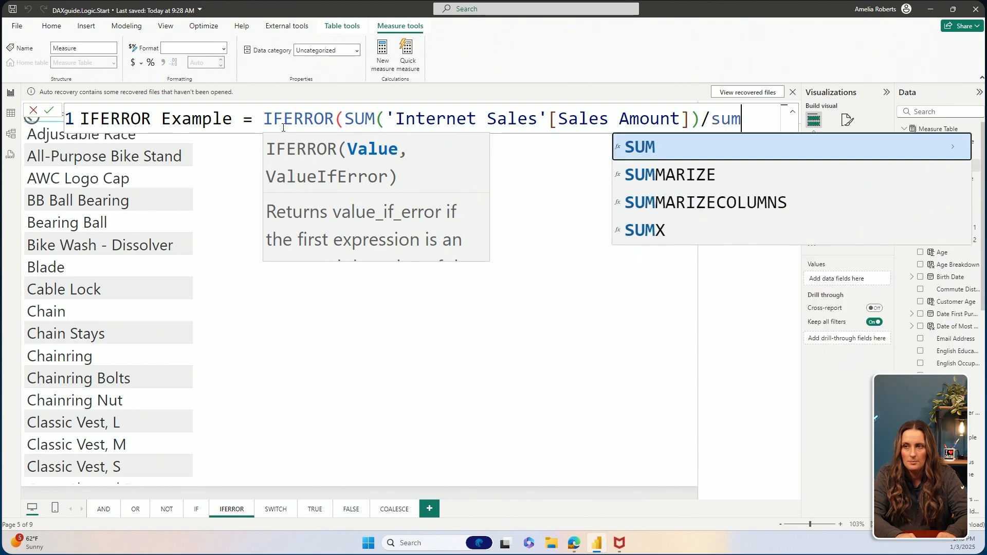
{"action": "key", "text": "Tab"}
{"action": "type", "text": "'intern"}
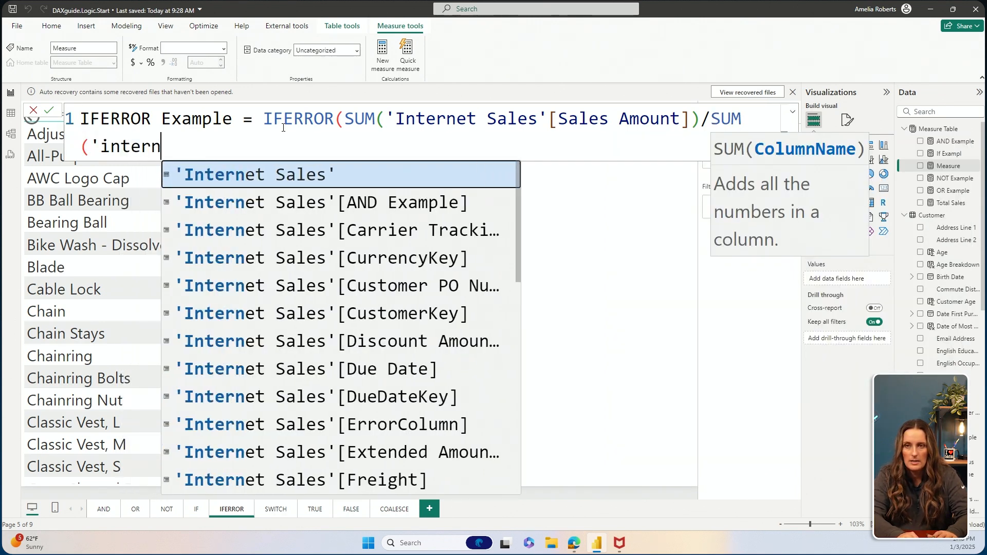
{"action": "key", "text": "Tab"}
{"action": "type", "text": "[error"}
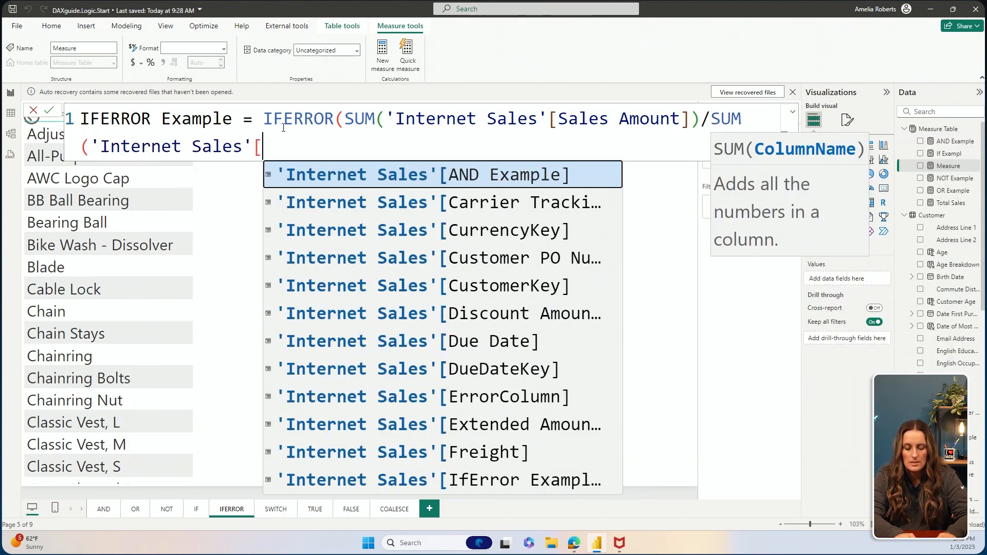
{"action": "key", "text": "Tab"}
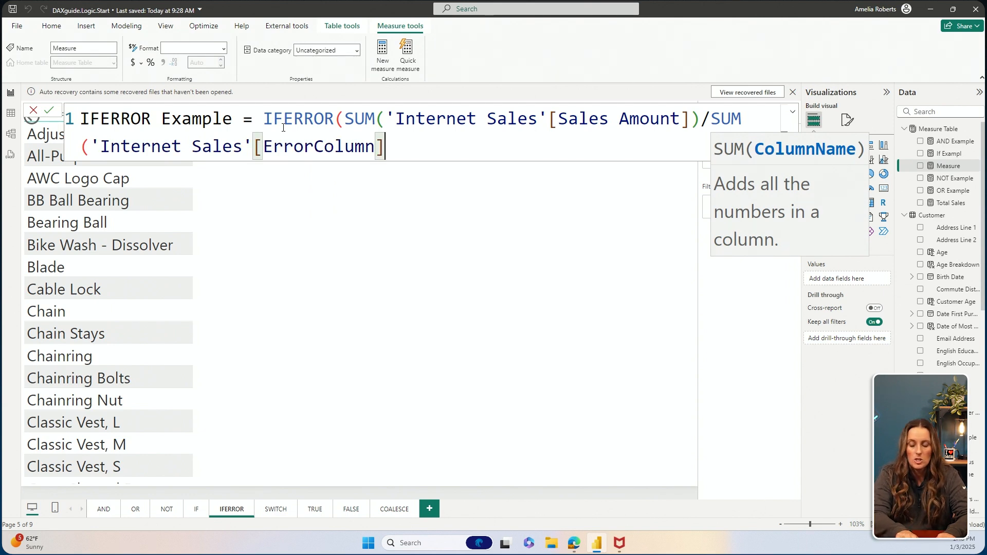
{"action": "type", "text": ")"}
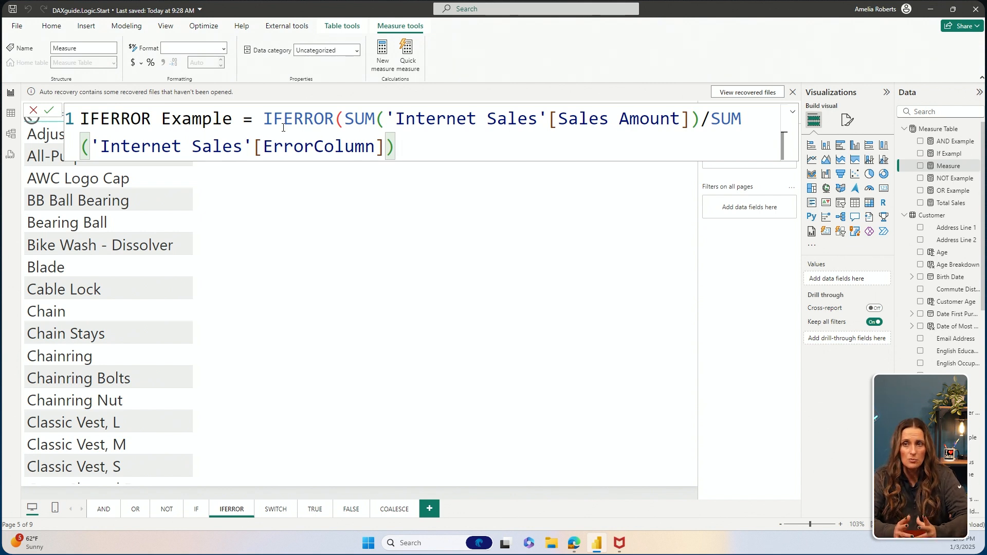
Step: Set the IFERROR alternate result to BLANK(), close the function and commit the IFERROR Example measure
{"action": "left_click", "coordinate": [283, 128]}
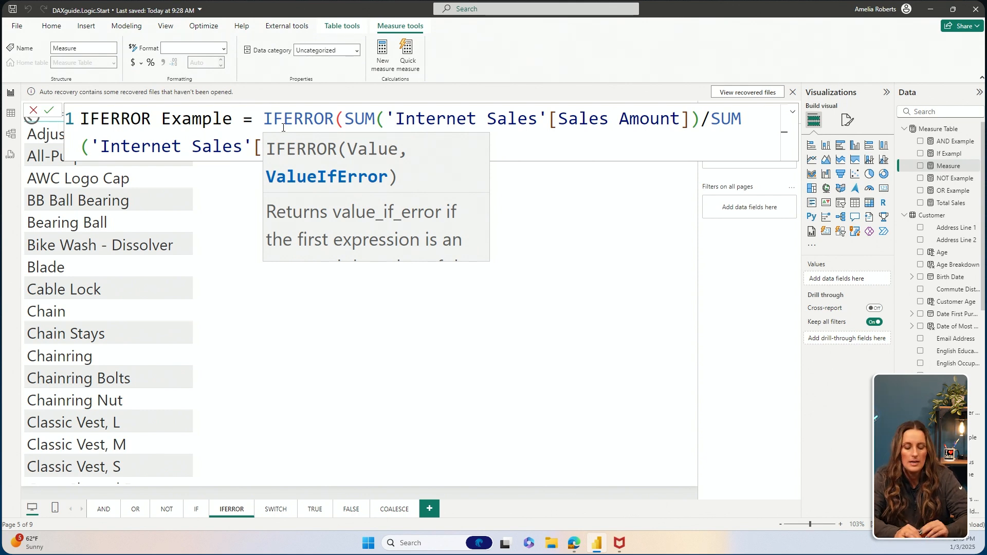
{"action": "key", "text": "Escape"}
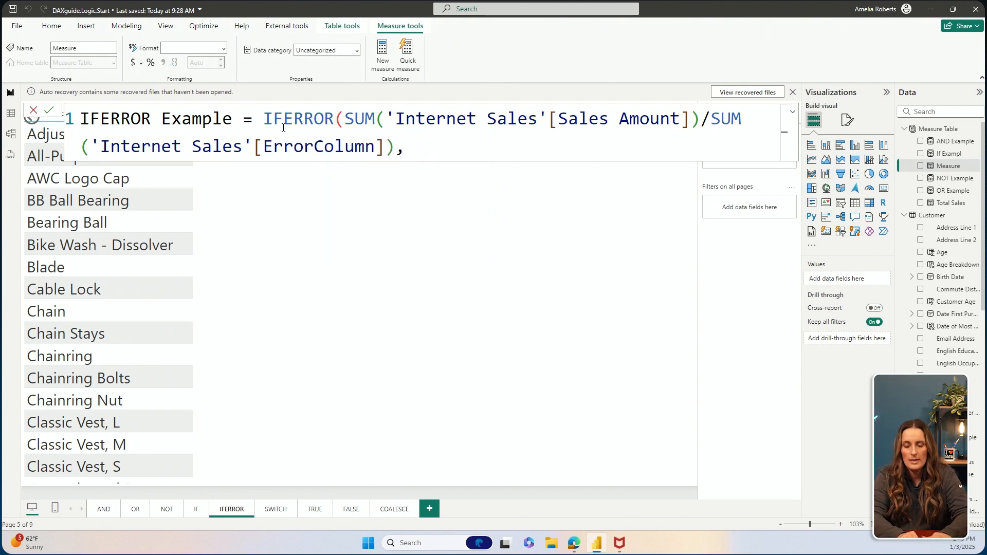
{"action": "type", "text": "blank()"}
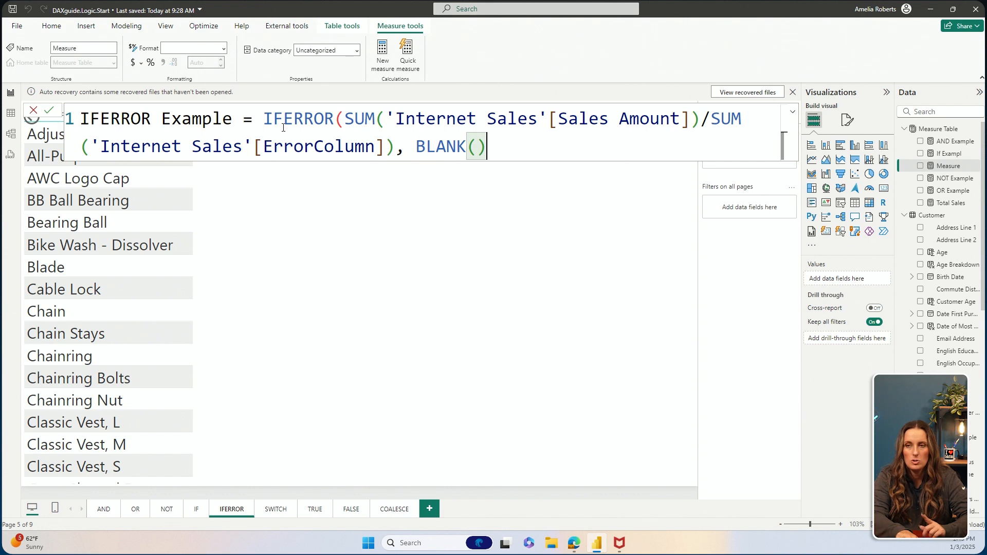
{"action": "type", "text": ")"}
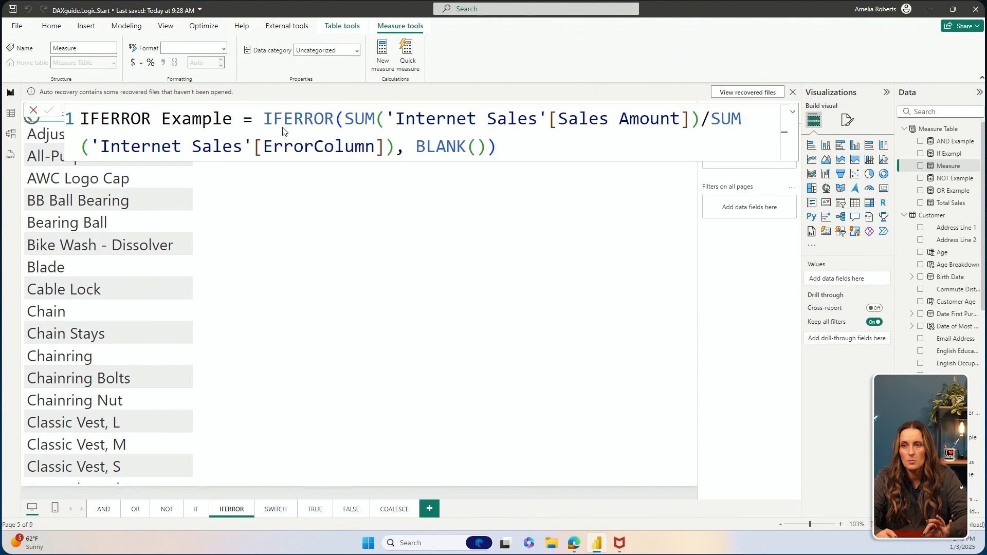
{"action": "key", "text": "Return"}
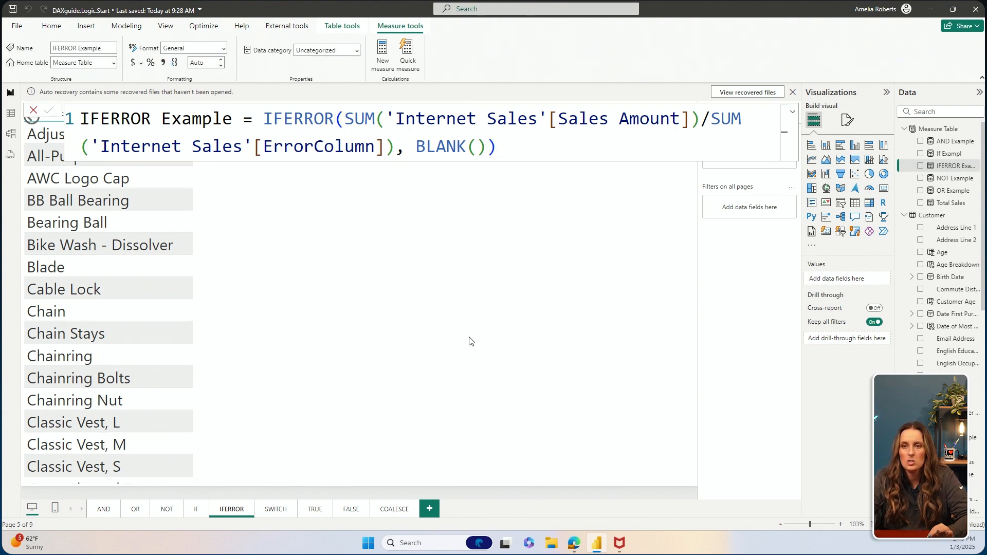
Step: Add the IFERROR Example and Total Sales measures to the table visual listing English Product Name
{"action": "left_click", "coordinate": [340, 331]}
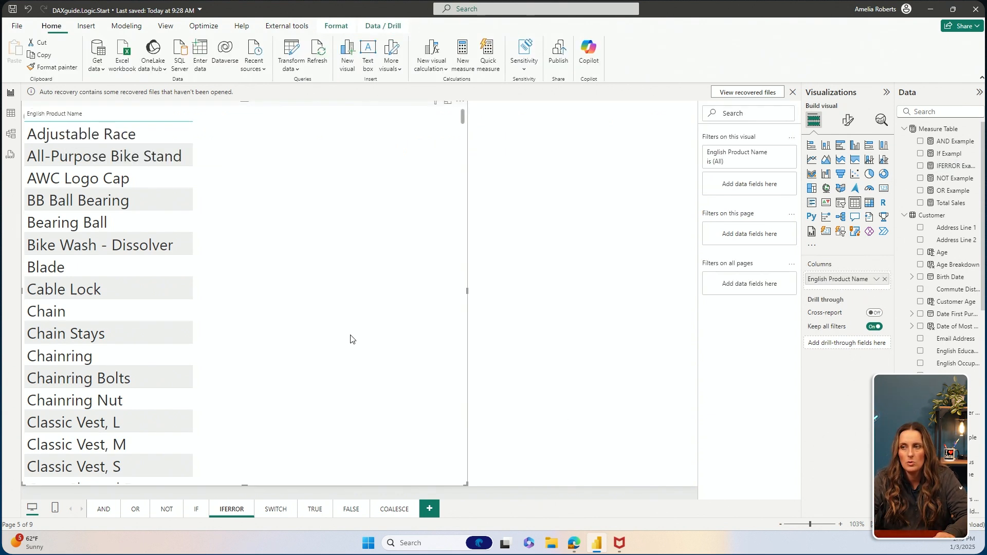
{"action": "left_click_drag", "start_coordinate": [942, 165], "coordinate": [288, 236]}
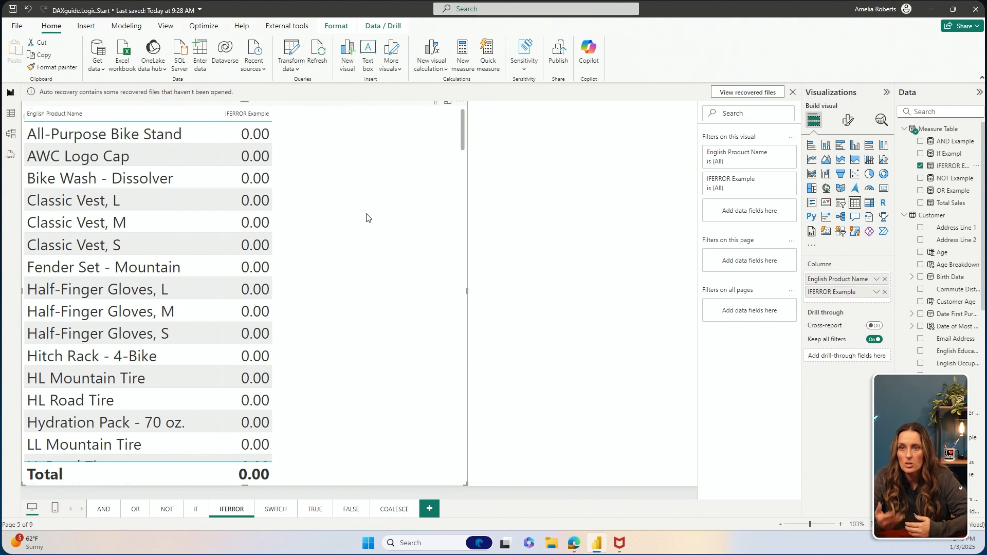
{"action": "scroll", "coordinate": [368, 244], "scroll_direction": "down", "scroll_amount": 12}
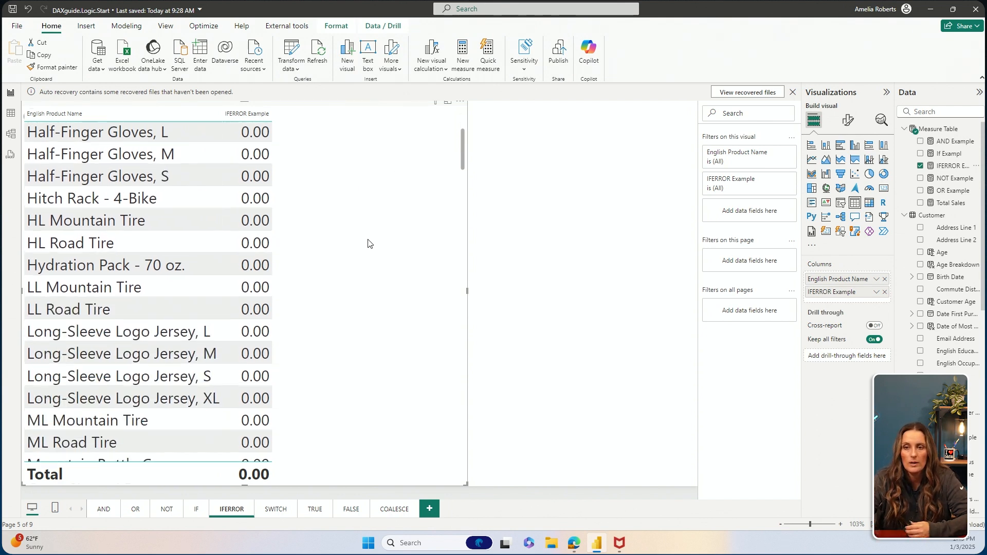
{"action": "scroll", "coordinate": [368, 257], "scroll_direction": "down", "scroll_amount": 5}
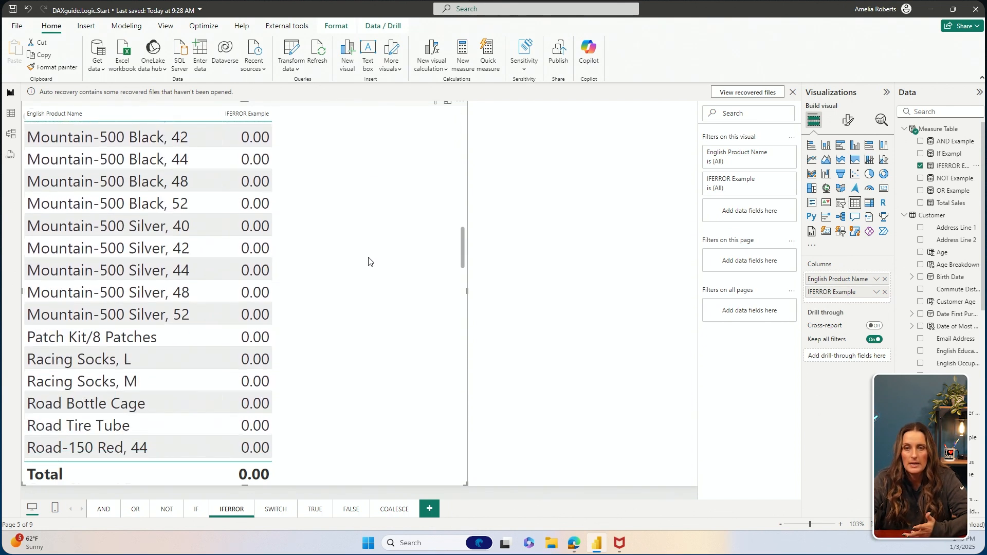
{"action": "scroll", "coordinate": [385, 212], "scroll_direction": "up", "scroll_amount": 15}
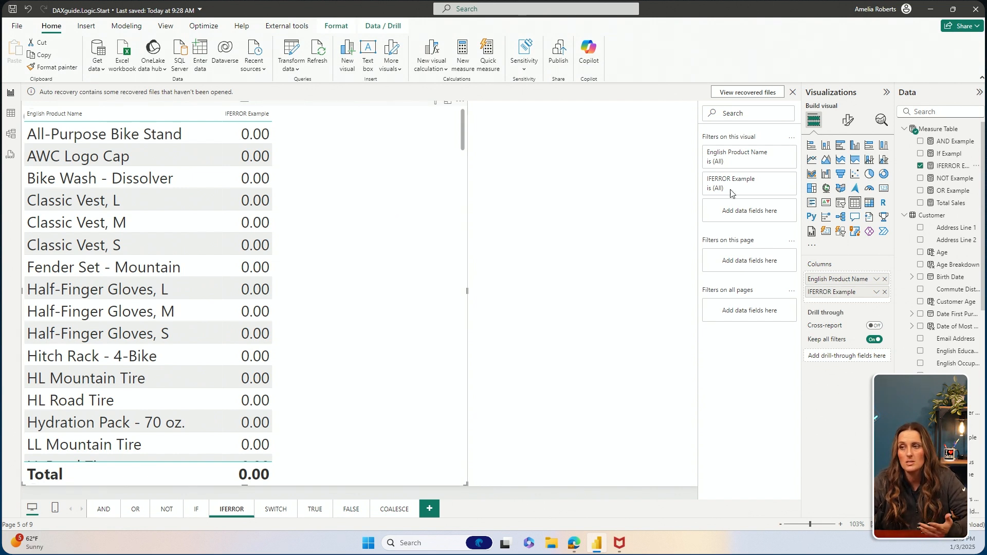
{"action": "left_click_drag", "start_coordinate": [950, 202], "coordinate": [350, 241]}
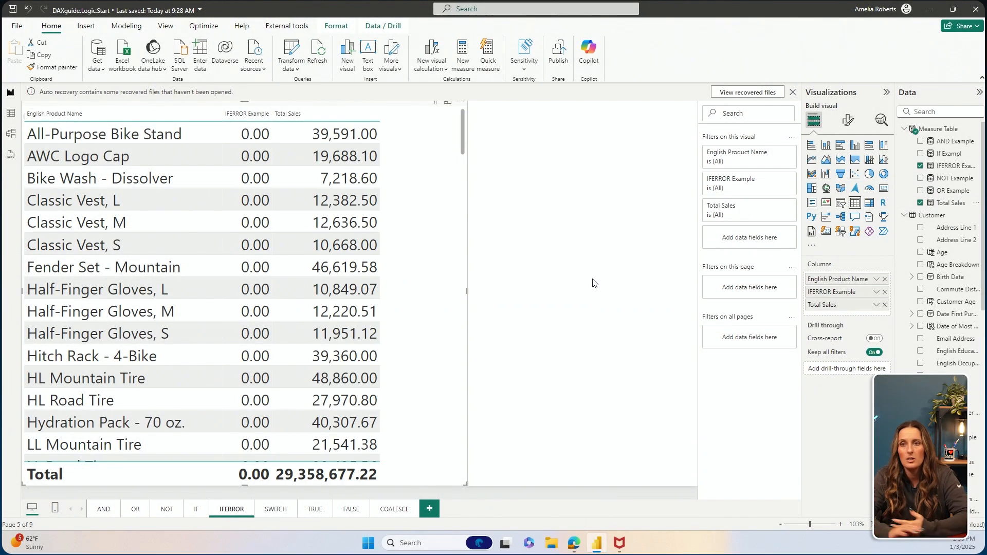